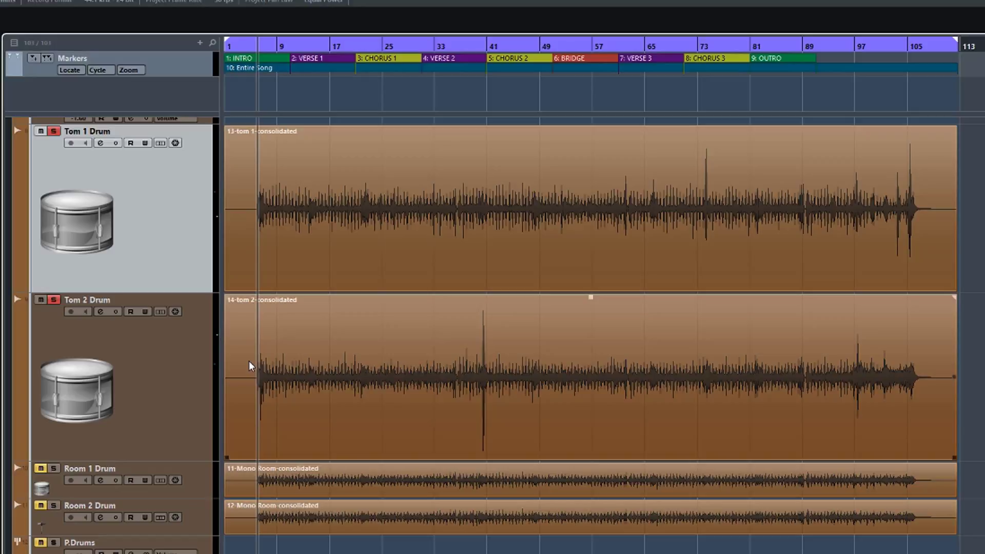
Play the soloed Tom 1 and Tom 2 tracks from the intro, then in Chorus 1 and Verse 1, to hear the bleed.
key("space")
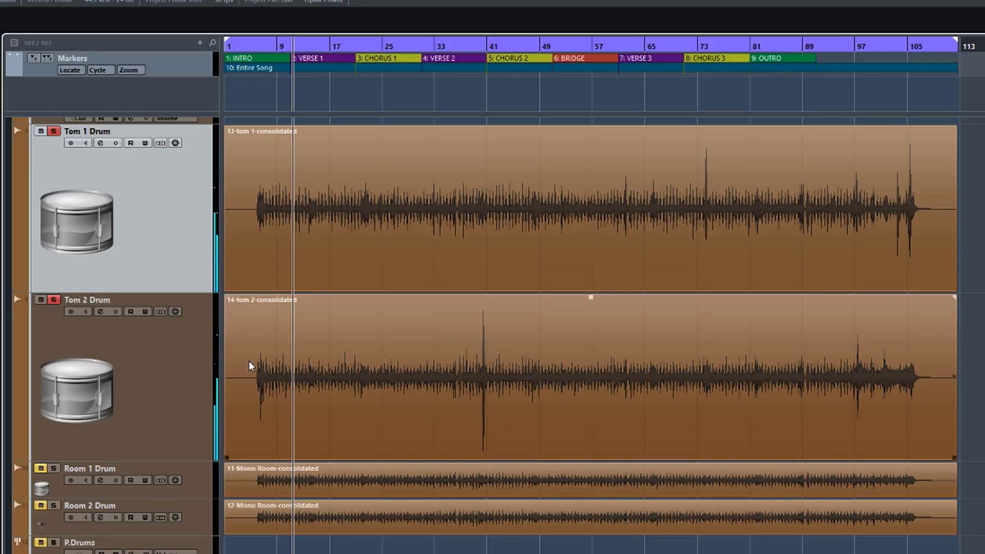
key("space")
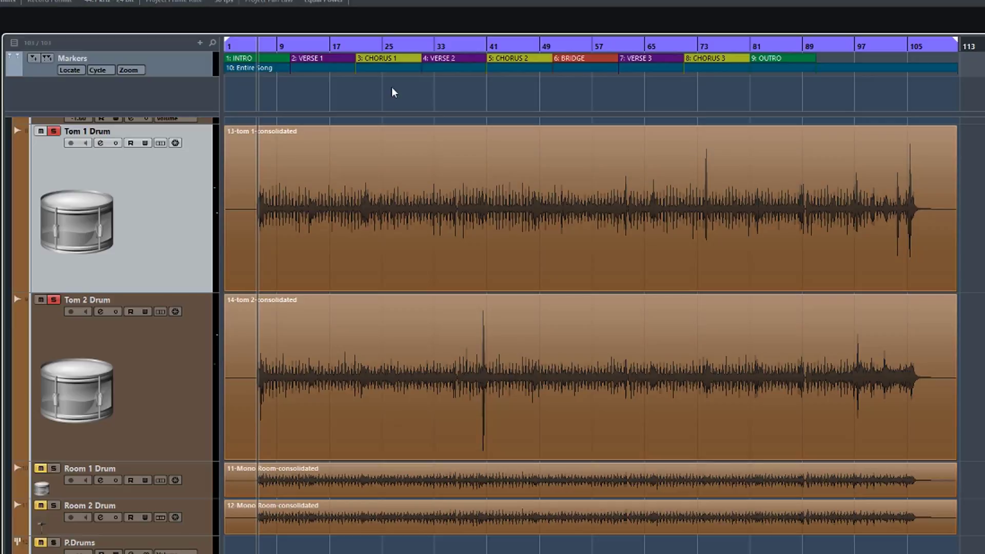
left_click(384, 103)
key("space")
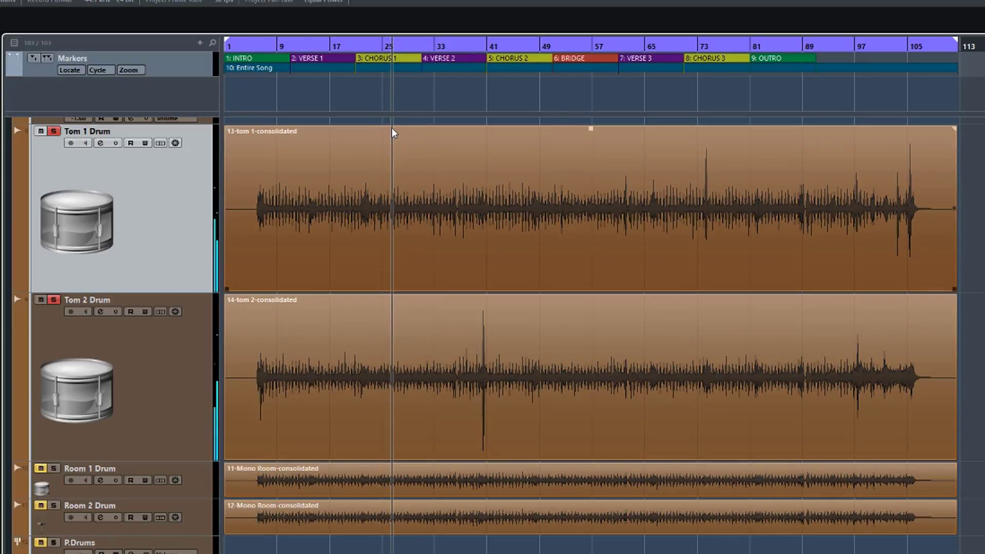
left_click(373, 103)
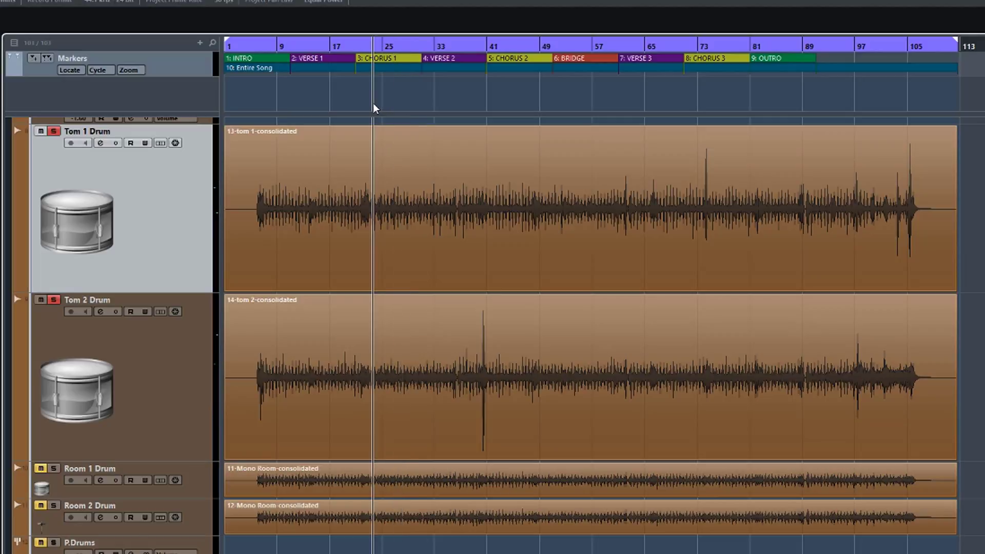
left_click(323, 94)
left_click(340, 99)
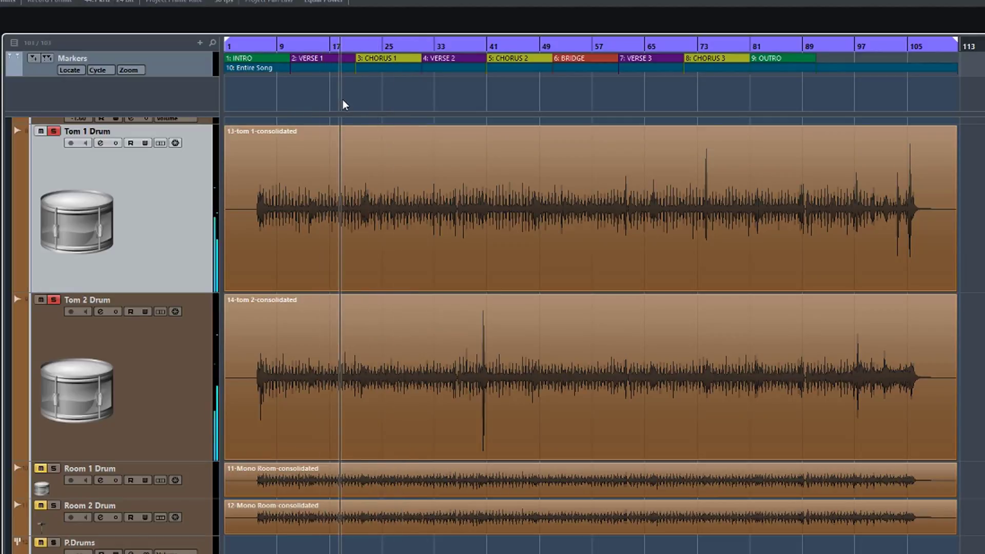
Spot-check the soloed tom tracks in Chorus 2, the Bridge and Verse 3, then play them from about bar 25 in Chorus 1.
left_click(502, 105)
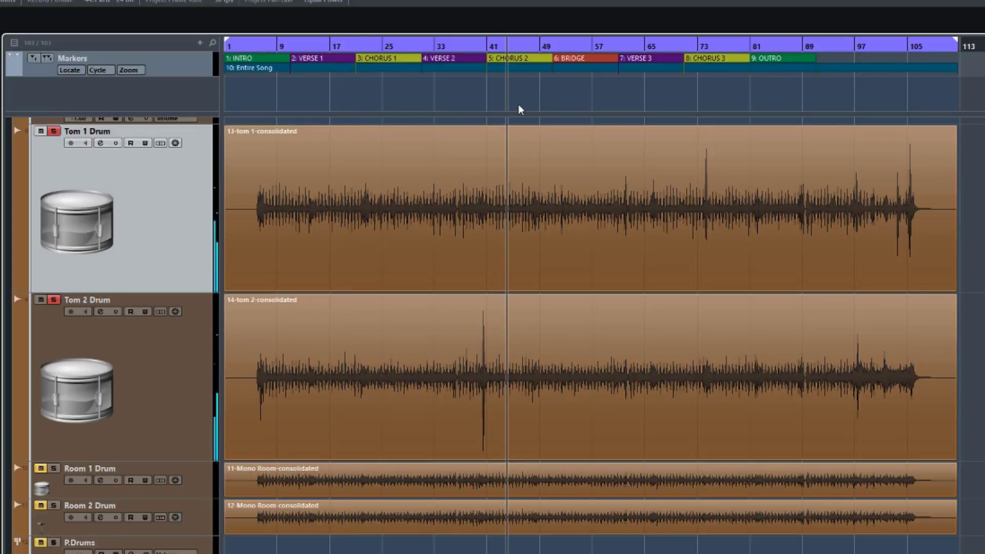
left_click(554, 105)
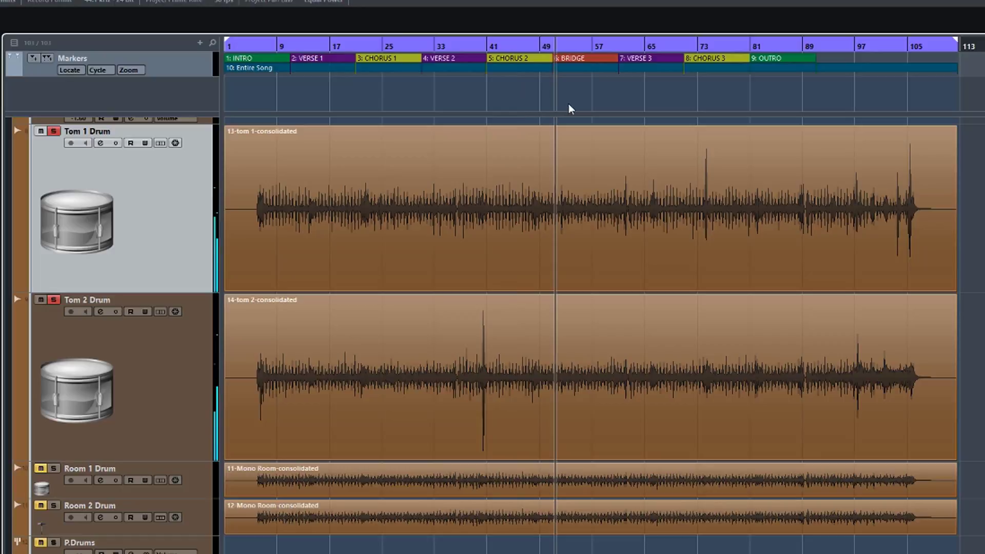
left_click(586, 105)
left_click(607, 106)
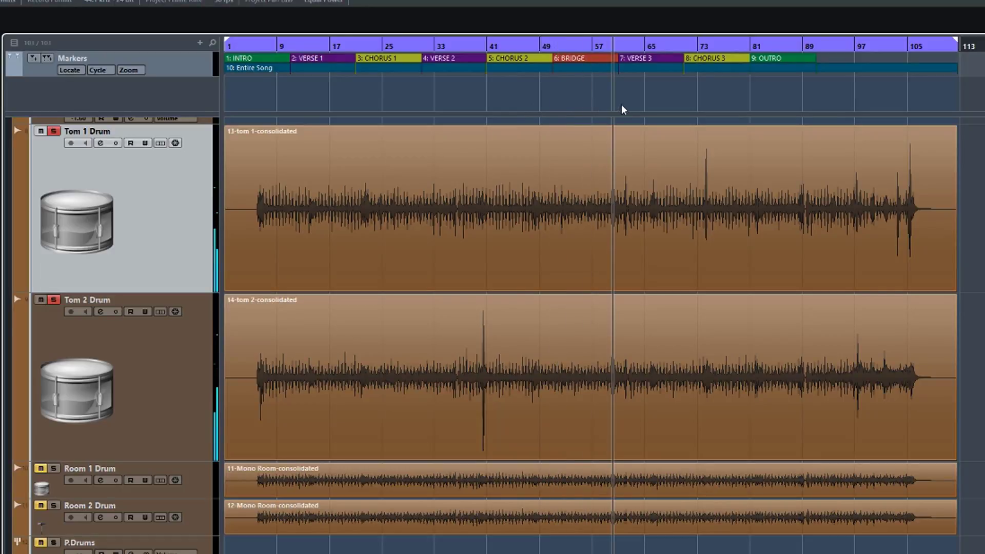
left_click(661, 107)
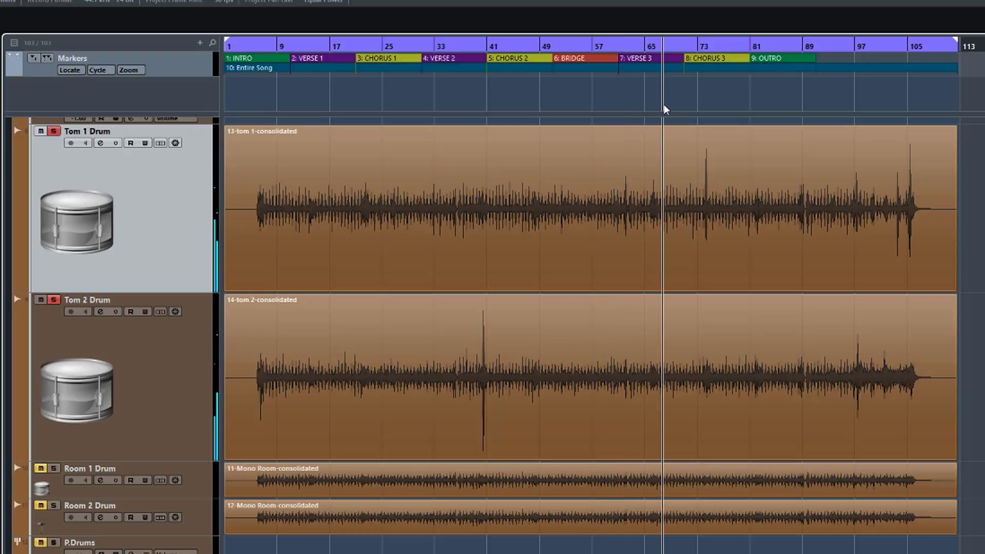
left_click(385, 103)
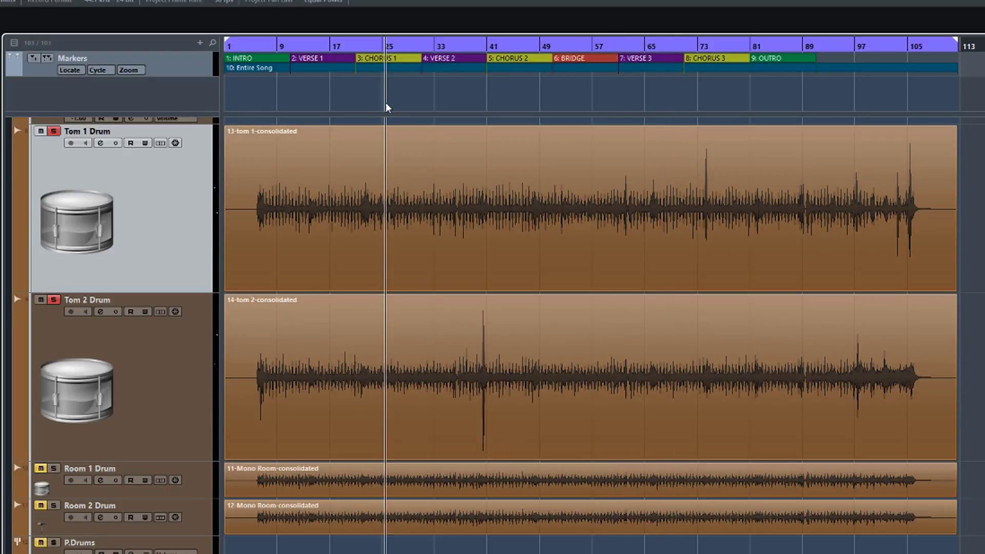
key("space")
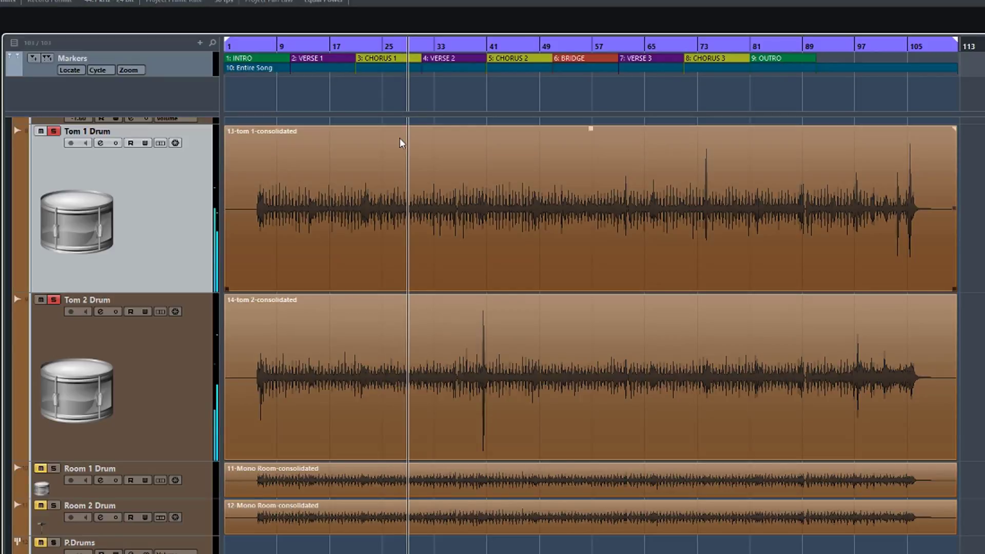
key("space")
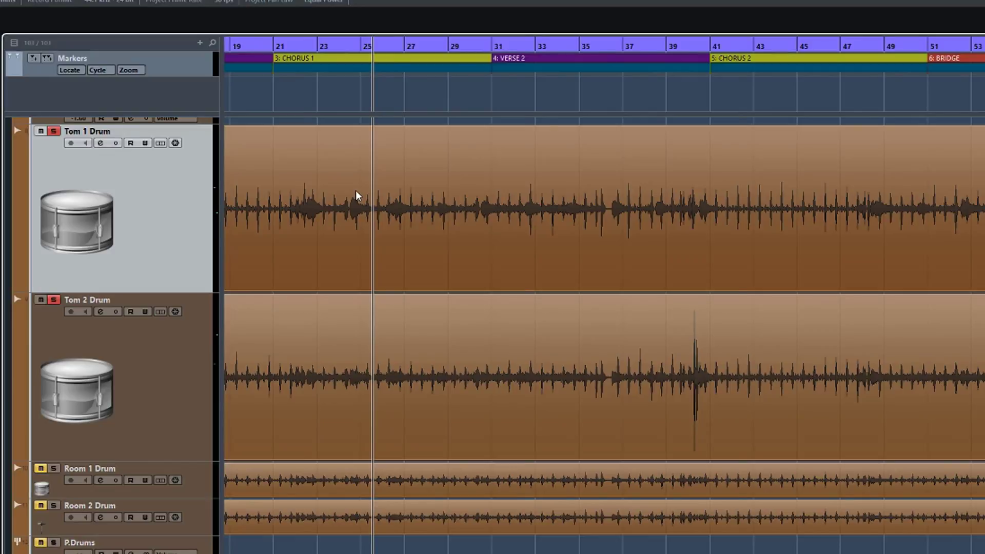
Play both tom tracks from just before bar 6, where the drums enter in the intro.
scroll(358, 195, "left", 10)
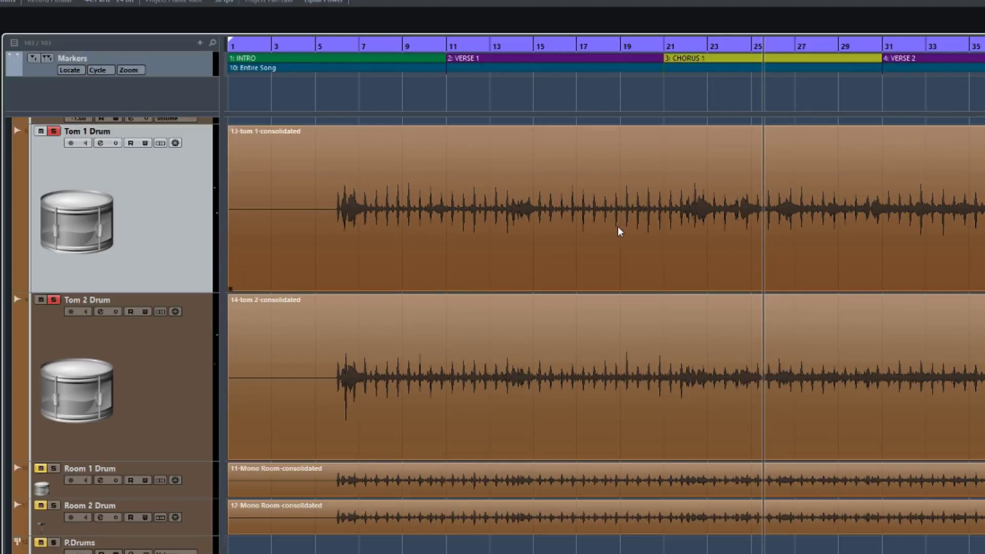
left_click(333, 102)
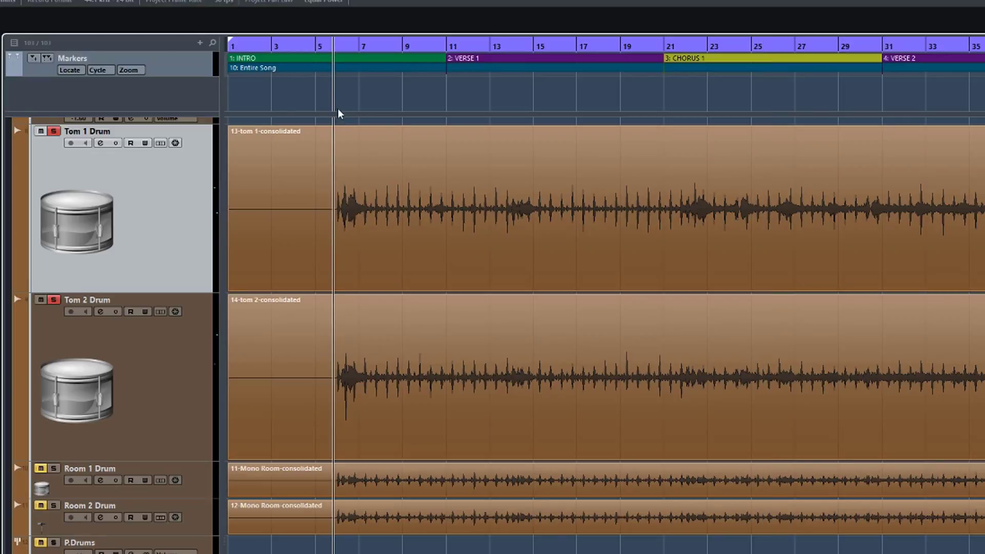
key("space")
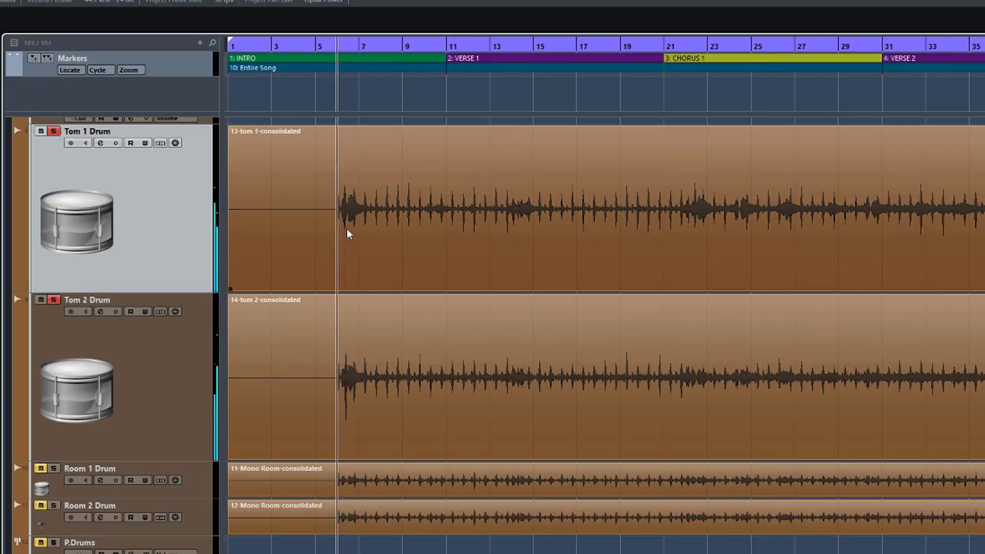
key("space")
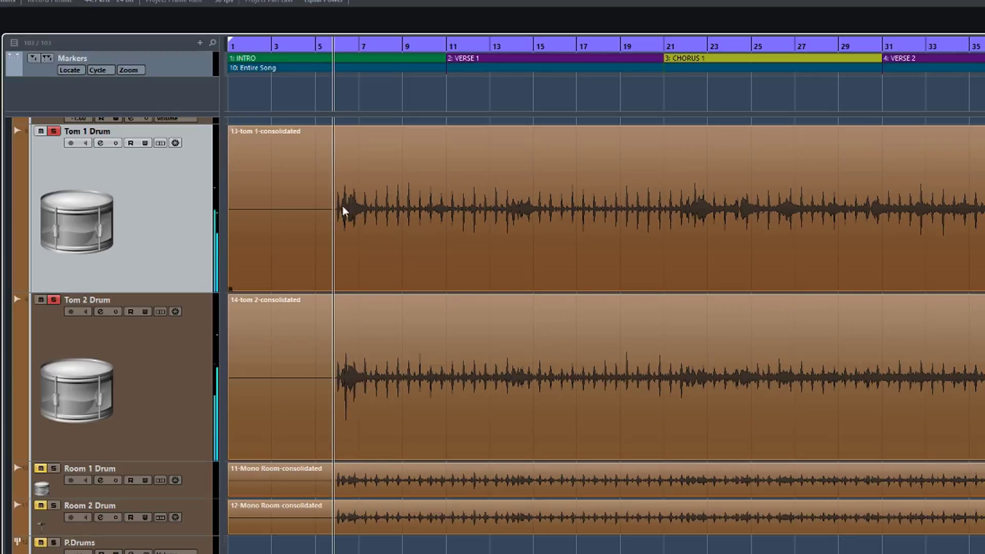
Leave only Tom 1 soloed and play its fill at bar 6 at closer zoom to locate the first real tom hit.
key("g")
key("h")
key("h")
key("h")
key("h")
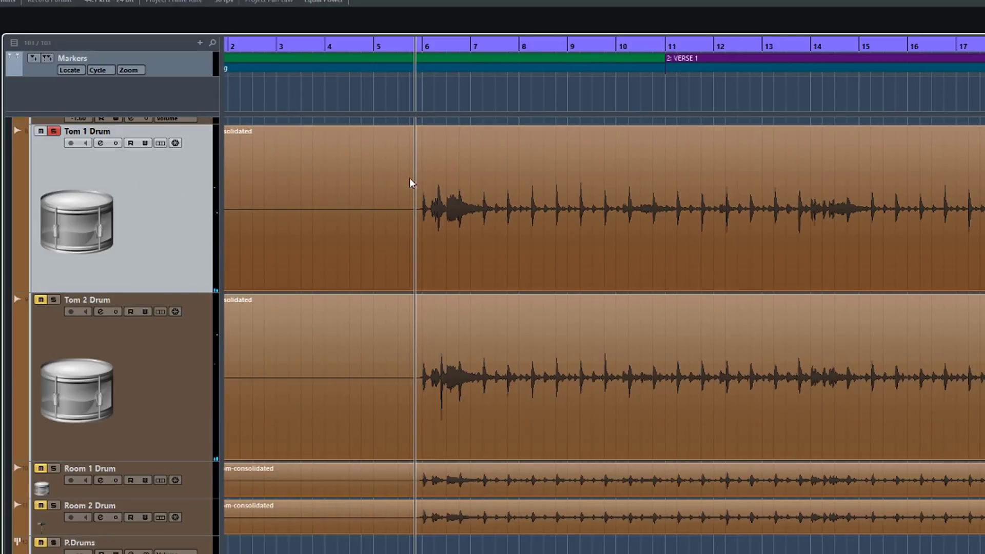
key("space")
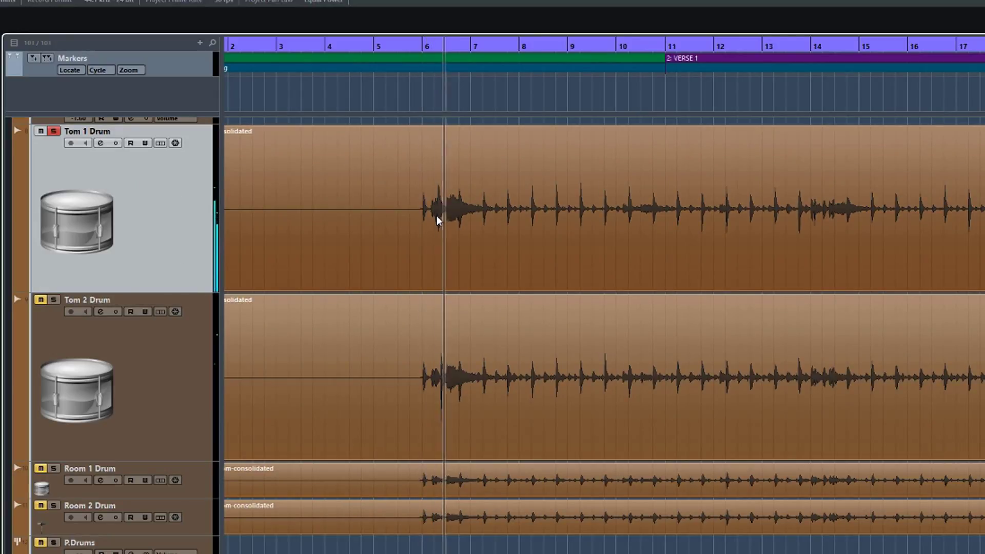
key("space")
key("g")
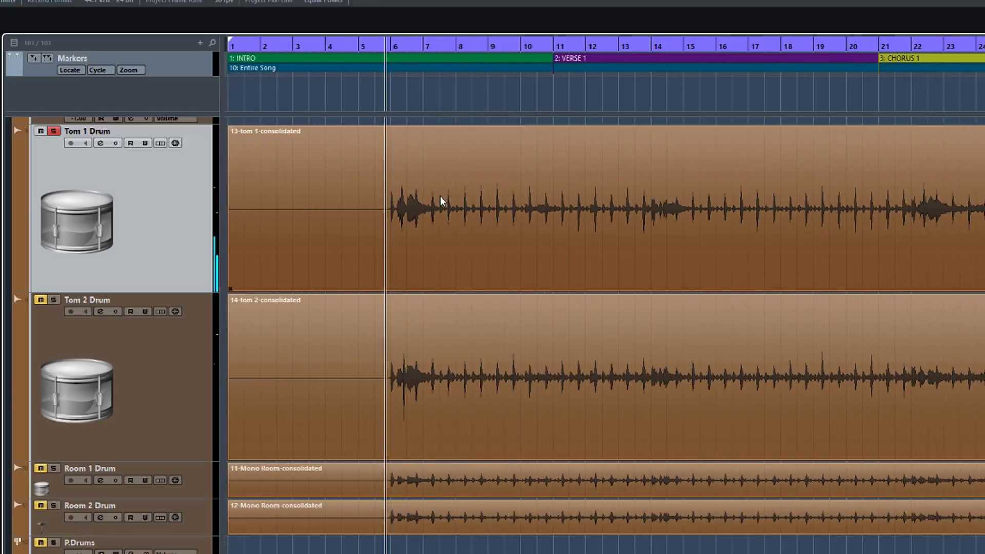
key("h")
key("h")
key("h")
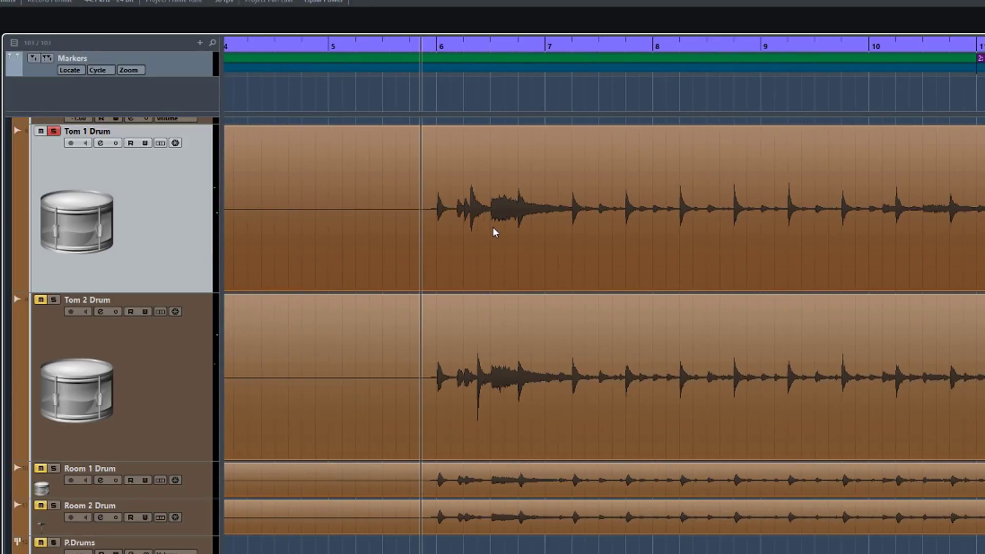
key("space")
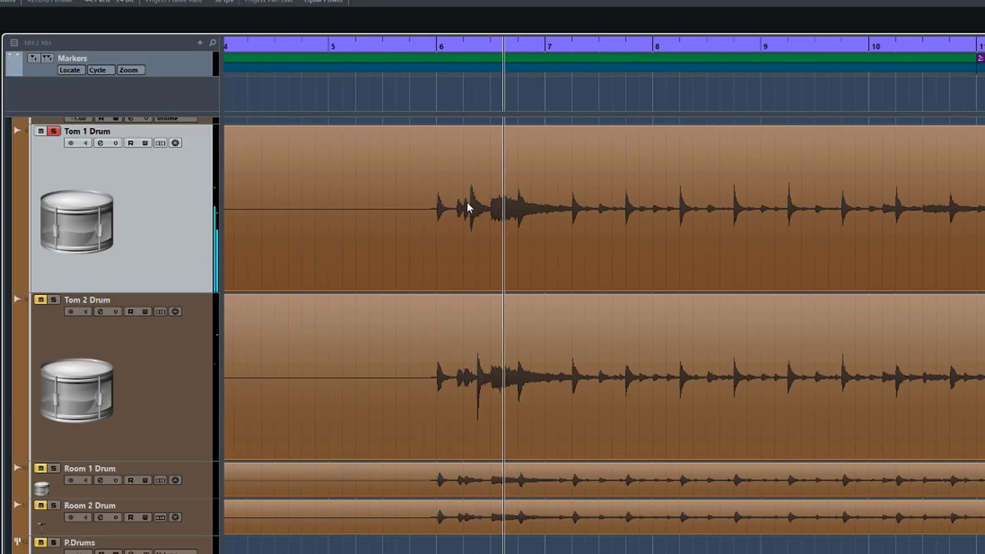
key("space")
Trim the Tom 1 event's start to 6.1.4.119, just before the first hit, add a 0.0.0.85 fade-in, and play it back.
left_click(329, 262)
scroll(234, 286, "left", 3)
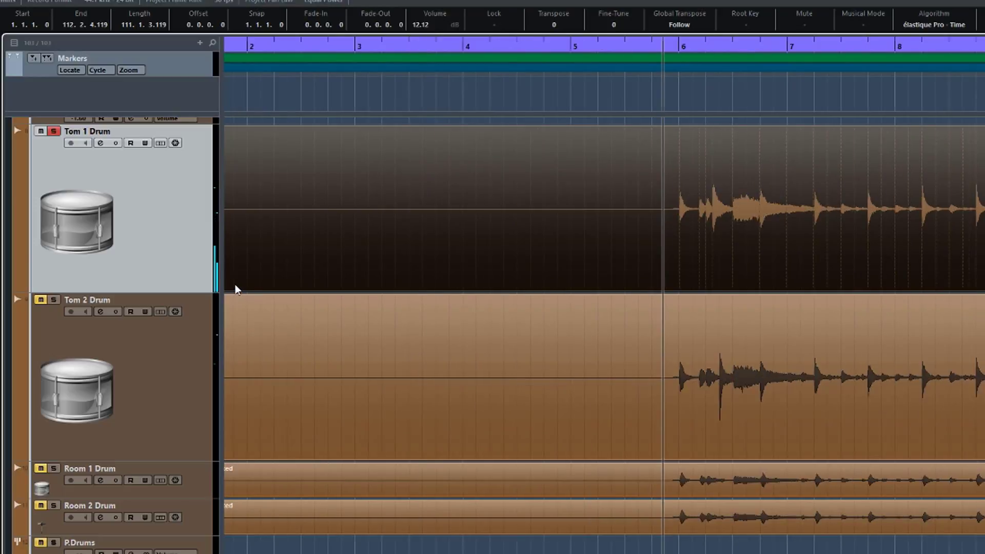
scroll(234, 290, "left", 2)
left_click_drag(226, 285, 793, 211)
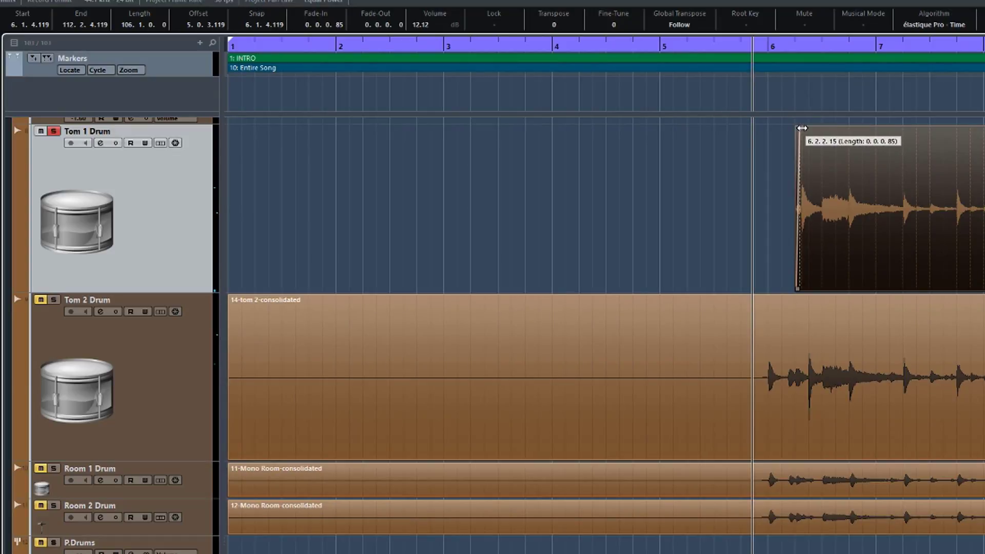
scroll(725, 190, "right", 5)
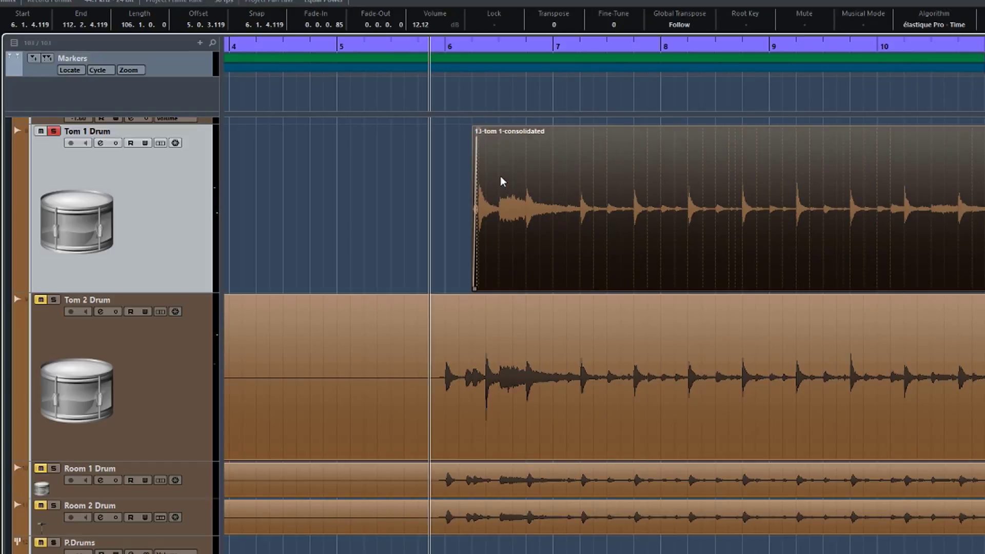
key("space")
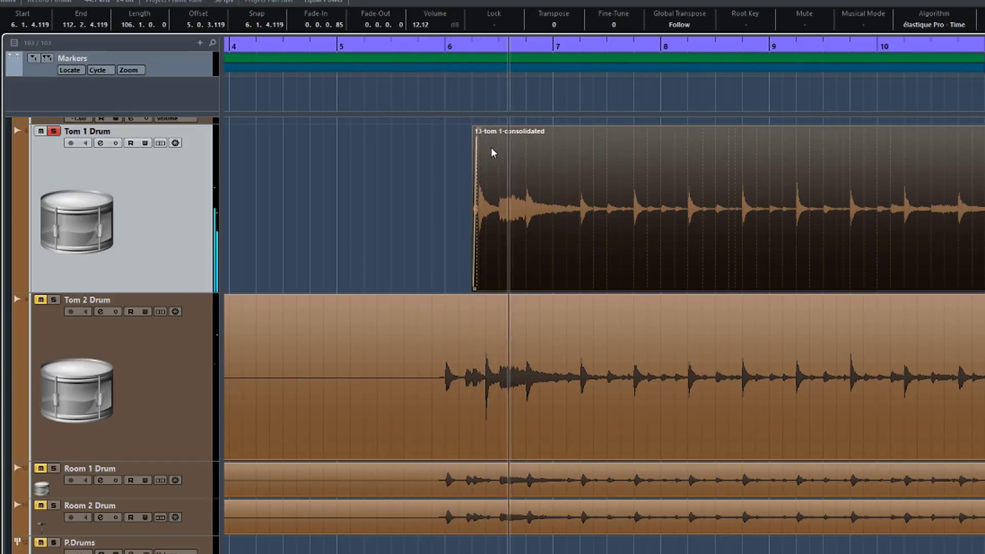
key("space")
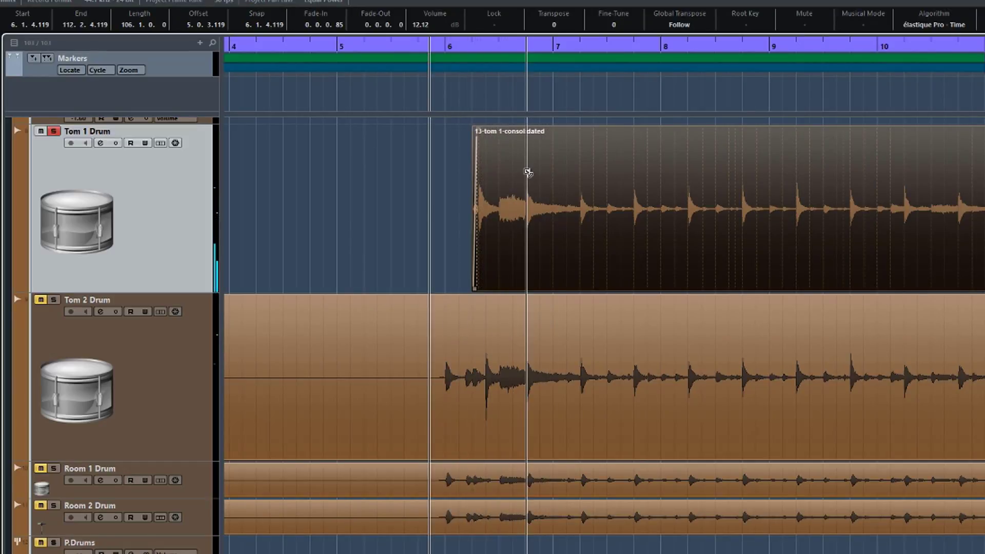
Split the Tom 1 event at 6.3.4.119, give the short first piece a 0.0.3.97 fade-out, and play the result.
left_click(527, 172, "alt")
left_click_drag(523, 127, 499, 135)
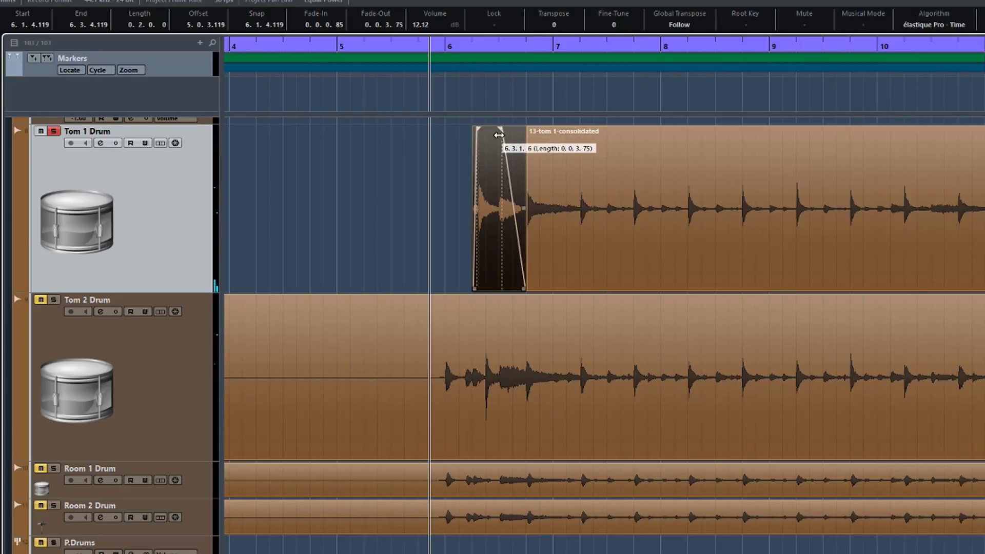
key("space")
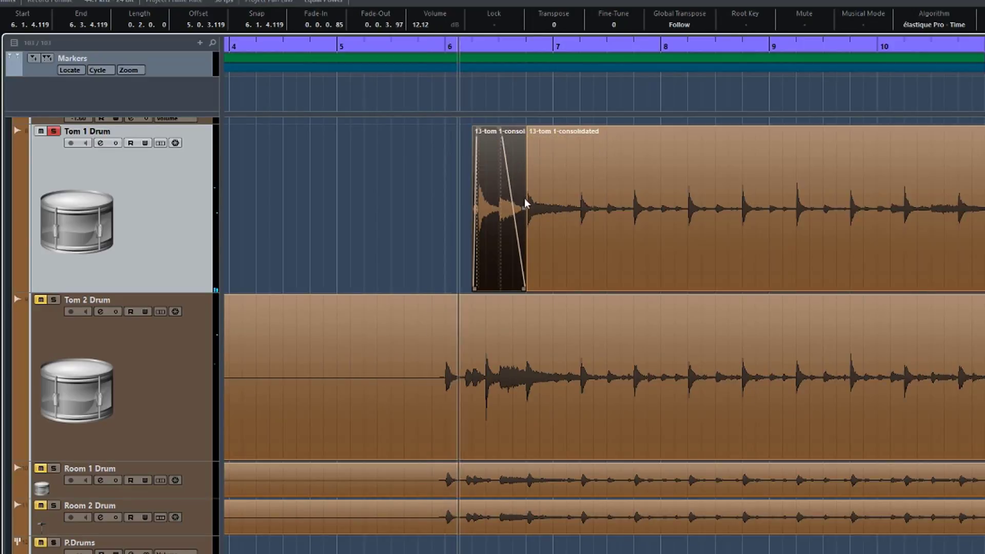
scroll(556, 209, "right", 2)
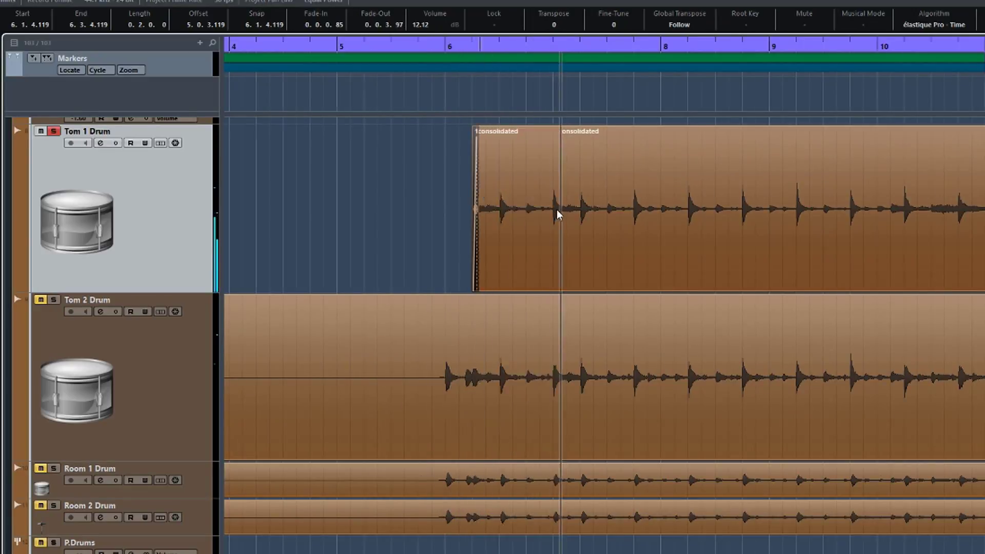
scroll(556, 209, "right", 1)
scroll(556, 209, "left", 1)
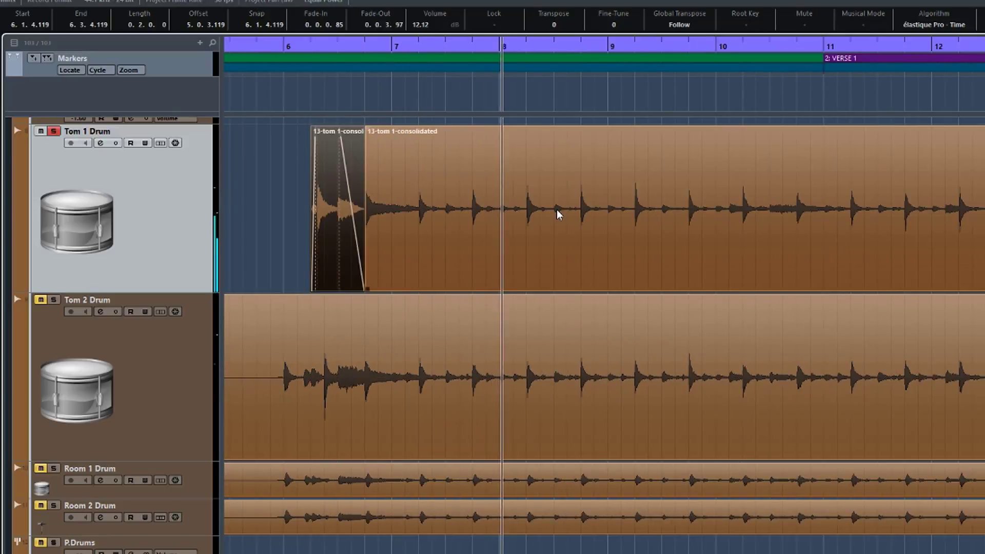
scroll(556, 210, "down", 1)
scroll(556, 209, "down", 2)
scroll(556, 209, "down", 1)
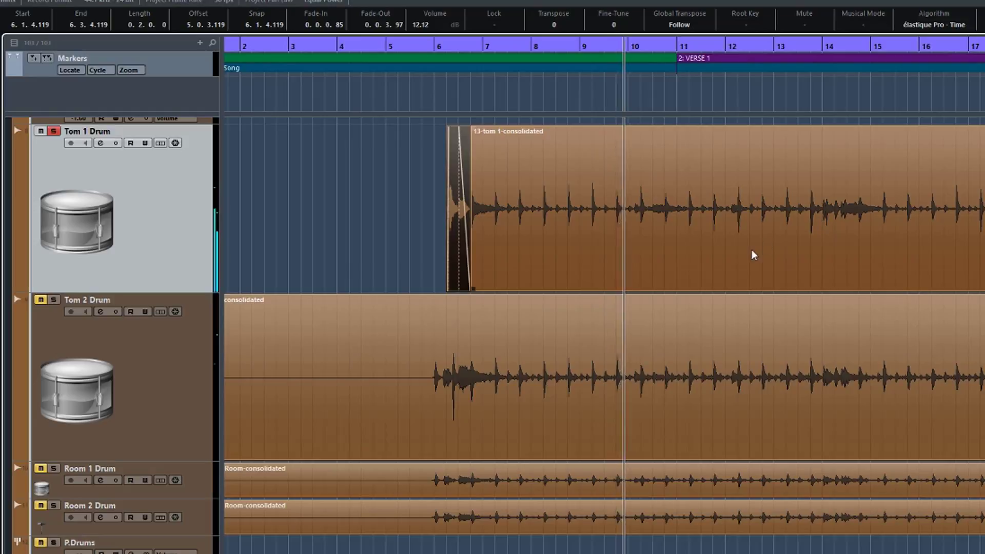
scroll(752, 254, "right", 1)
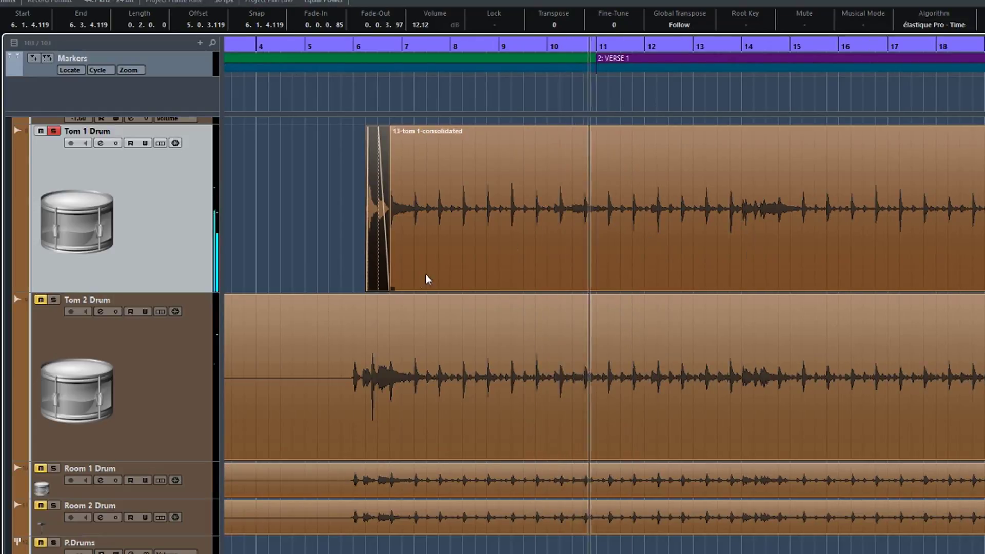
Trim the start of the remaining Tom 1 event to 12.3.2.119 and audition the fill near bar 22 in Chorus 1.
left_click_drag(394, 290, 675, 272)
scroll(675, 272, "right", 5)
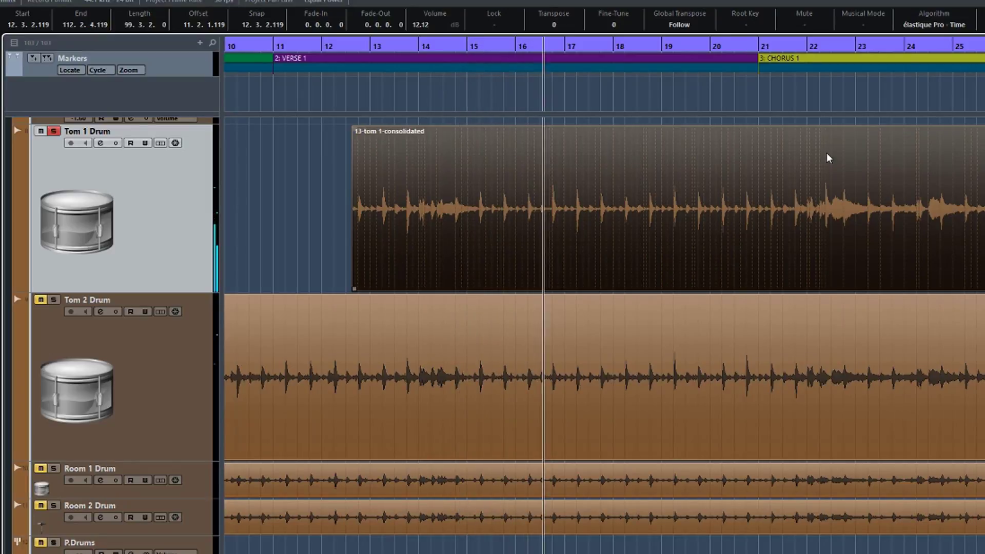
left_click(795, 109)
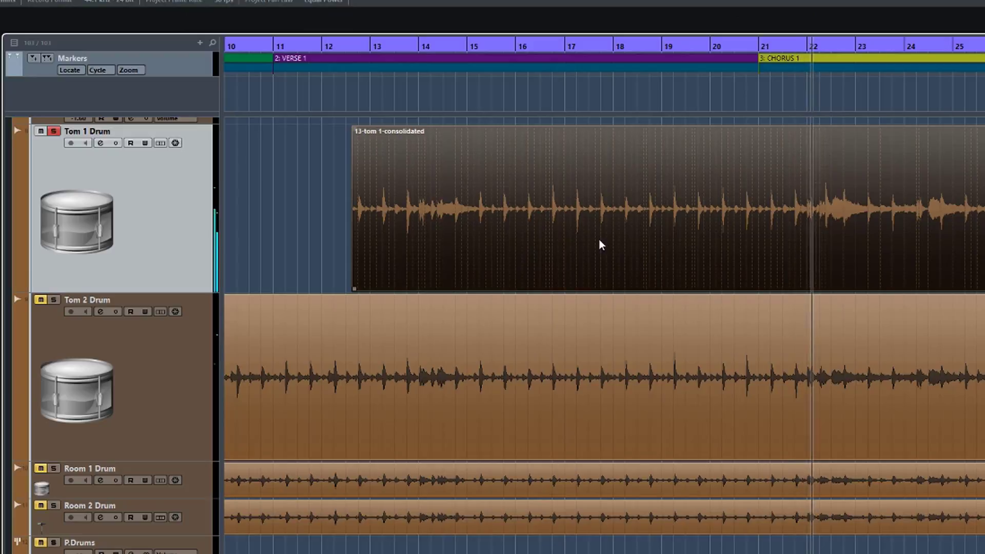
key("space")
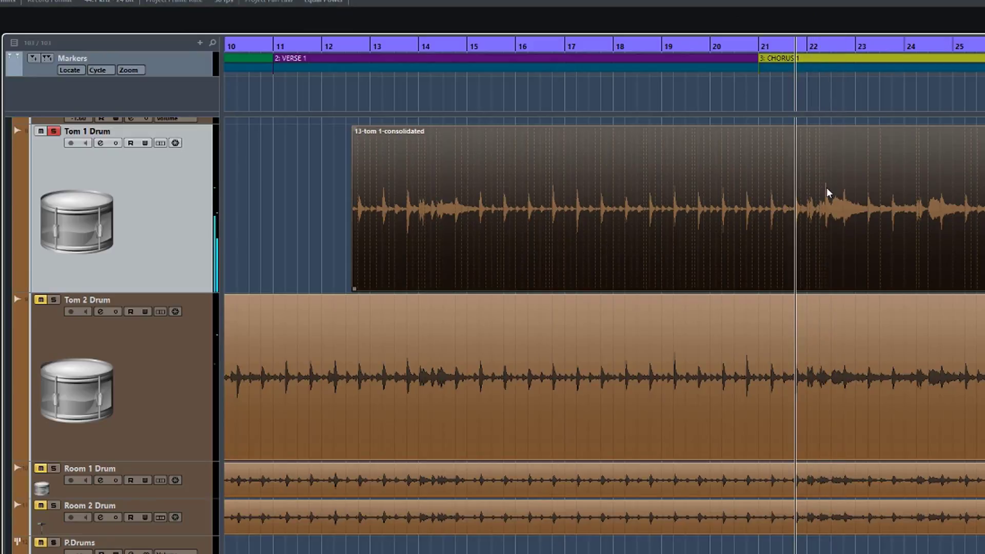
Trim the Tom 1 event's start to 22.1.4.119, just before the Chorus 1 fill, and give it a 0.0.1.46 fade-in.
left_click_drag(354, 289, 819, 236)
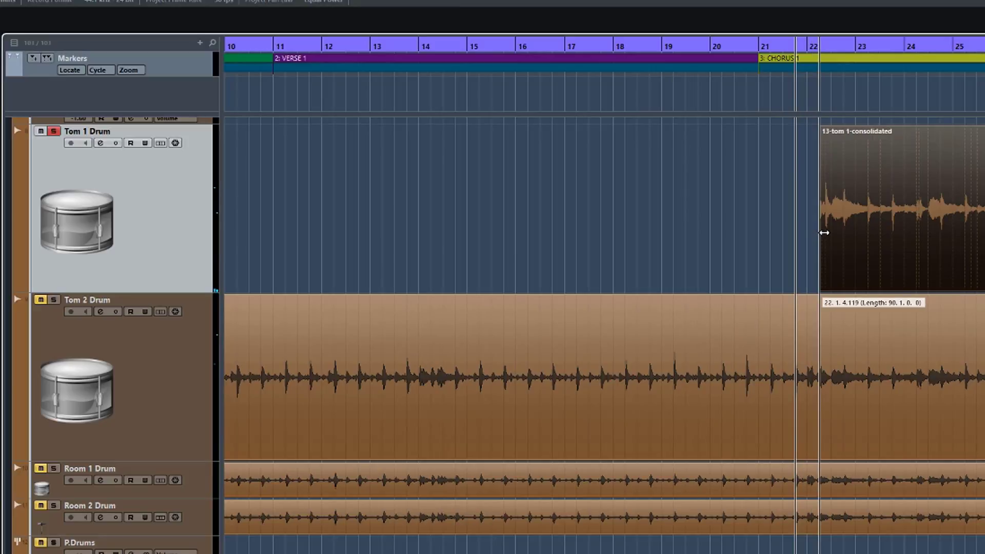
left_click_drag(823, 232, 824, 231)
scroll(740, 207, "right", 4)
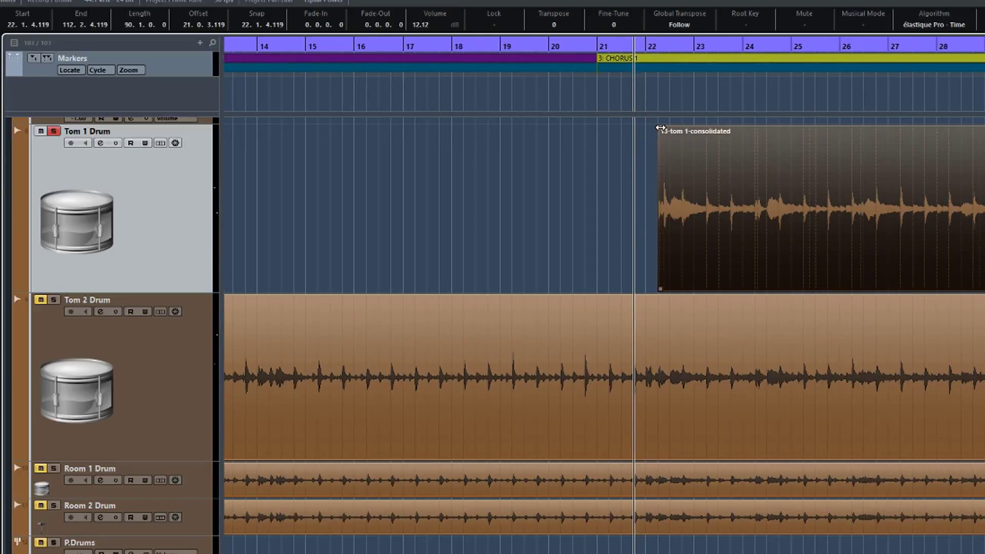
left_click_drag(661, 128, 664, 128)
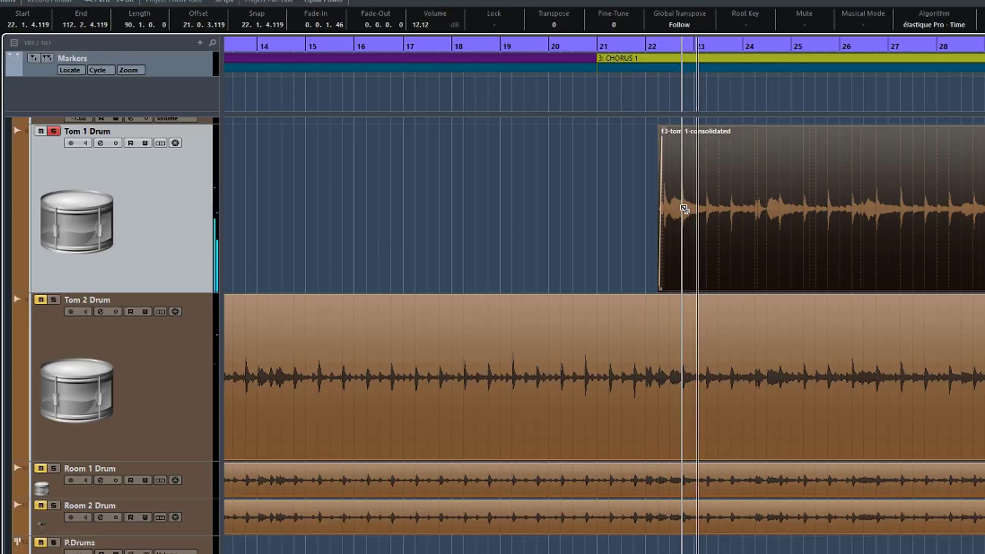
Split the Tom 1 event at 22.4.1.0 and give the short first piece a 0.0.3.41 fade-out.
left_click(678, 144, "alt")
key("space")
scroll(679, 134, "up", 3)
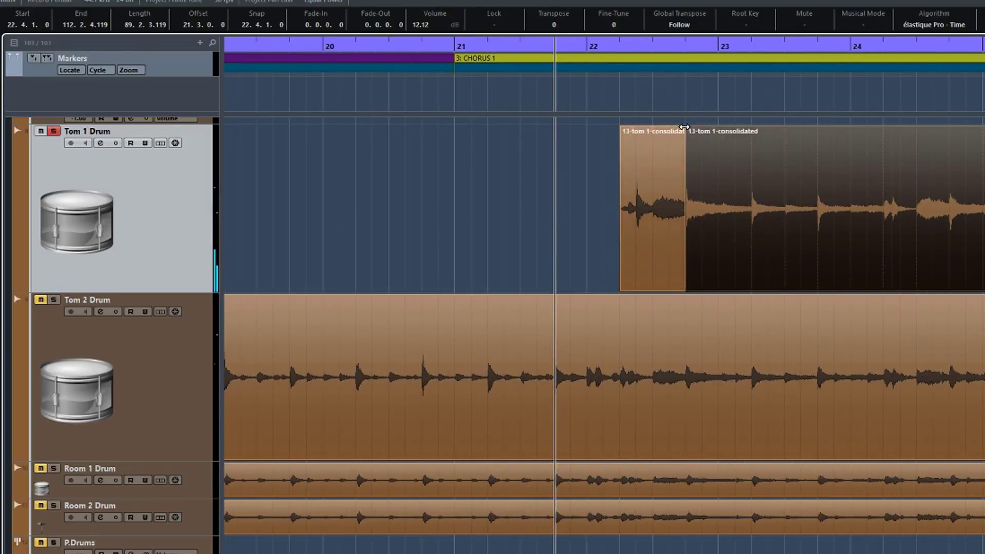
left_click_drag(682, 128, 655, 134)
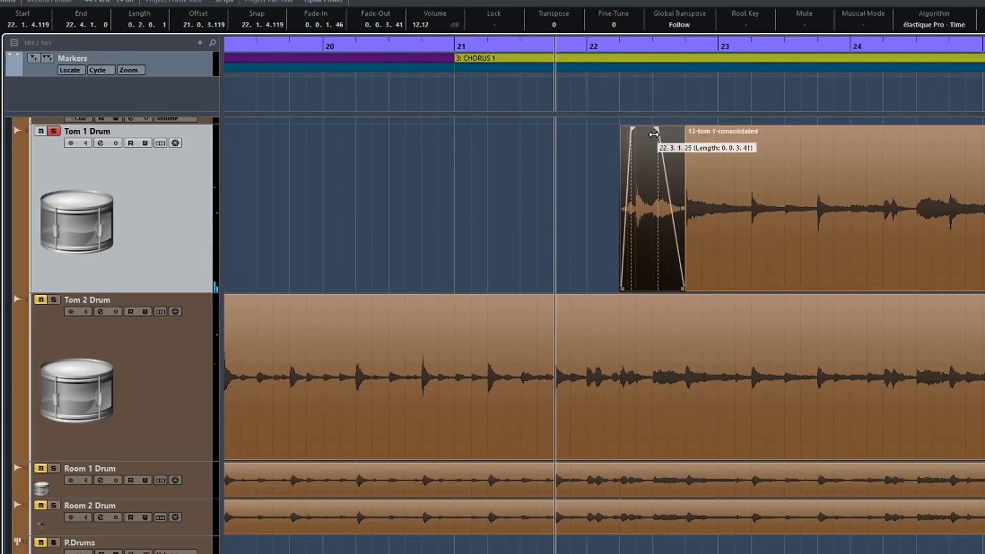
Trim the start of the remaining Tom 1 event to 23.4.4.119 and place the playback position just before it.
scroll(728, 232, "right", 3)
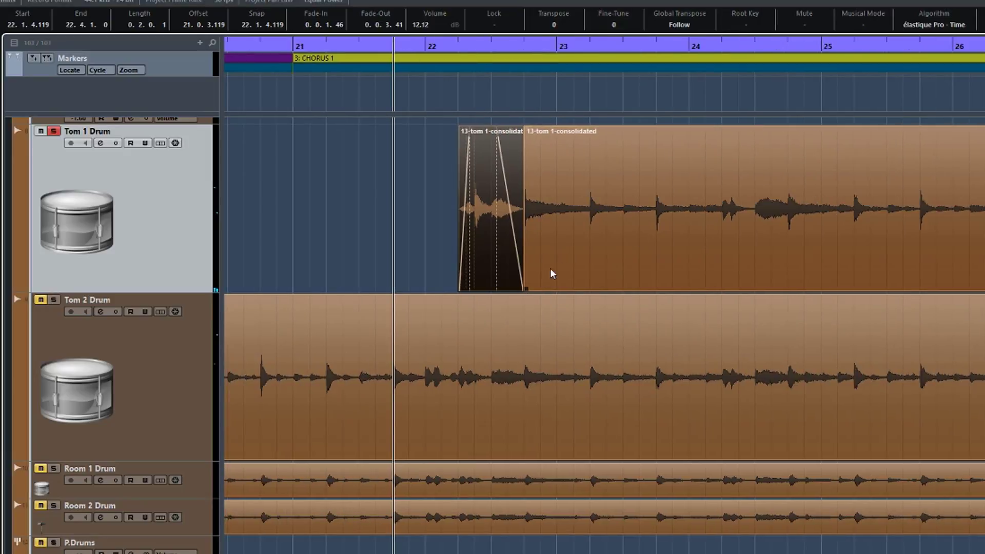
left_click_drag(526, 288, 691, 288)
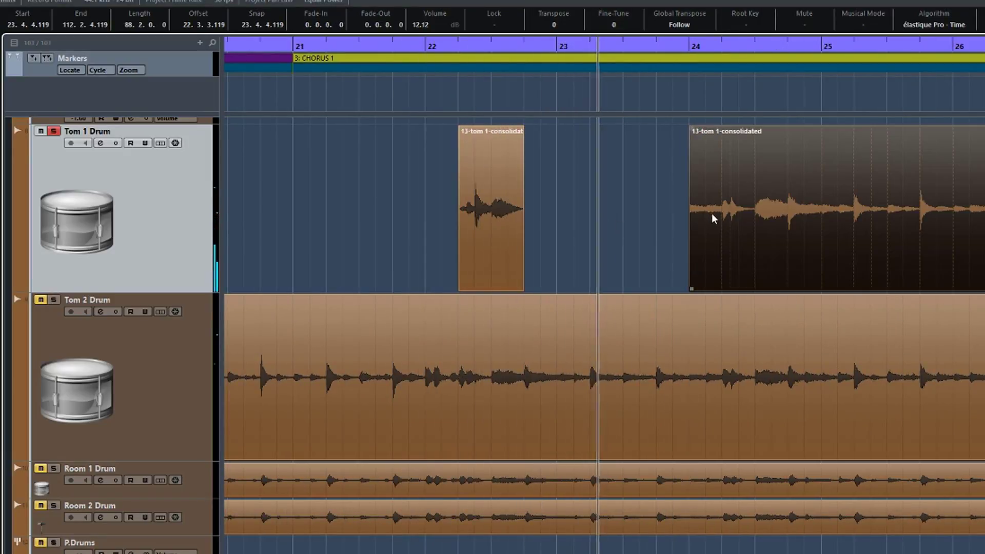
key("space")
scroll(712, 207, "right", 4)
left_click(426, 97)
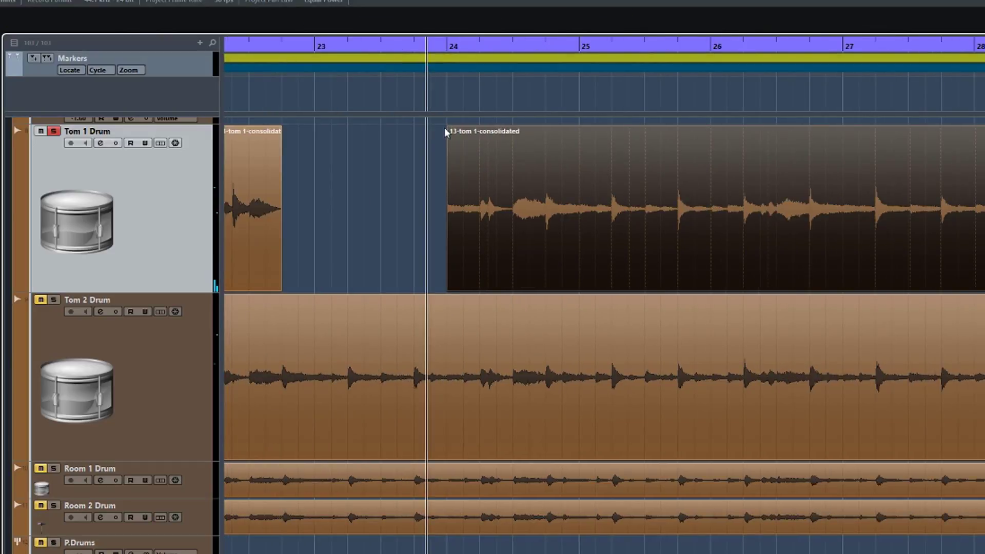
Audition the Tom 1 event from bar 24 through Chorus 1 and into Verse 2, skipping ahead to check for real tom hits.
key("space")
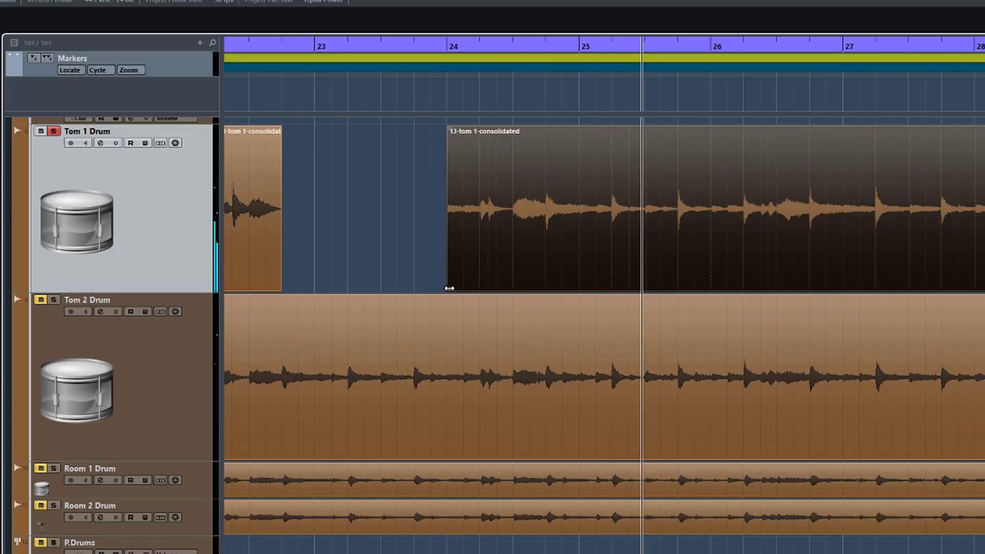
scroll(589, 233, "down", 3)
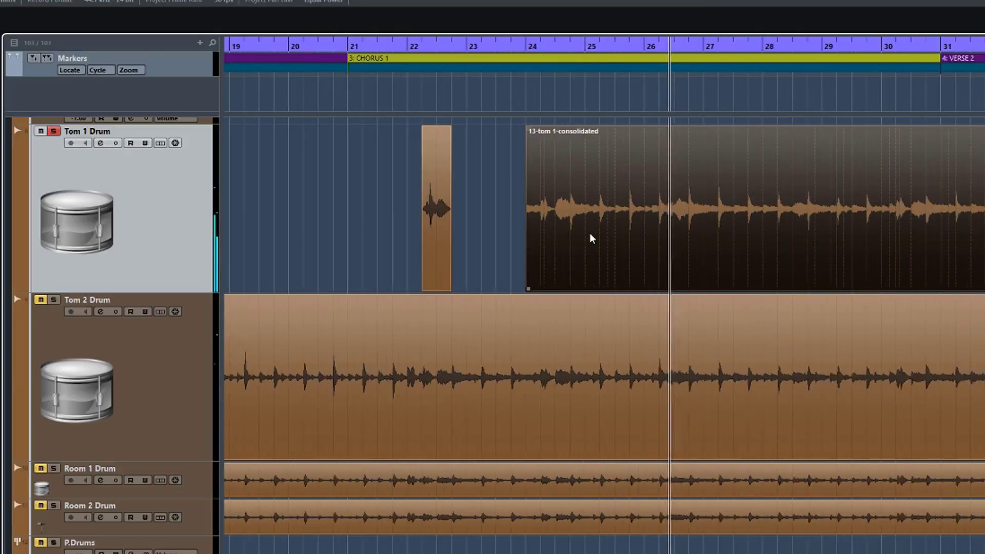
scroll(589, 233, "right", 1)
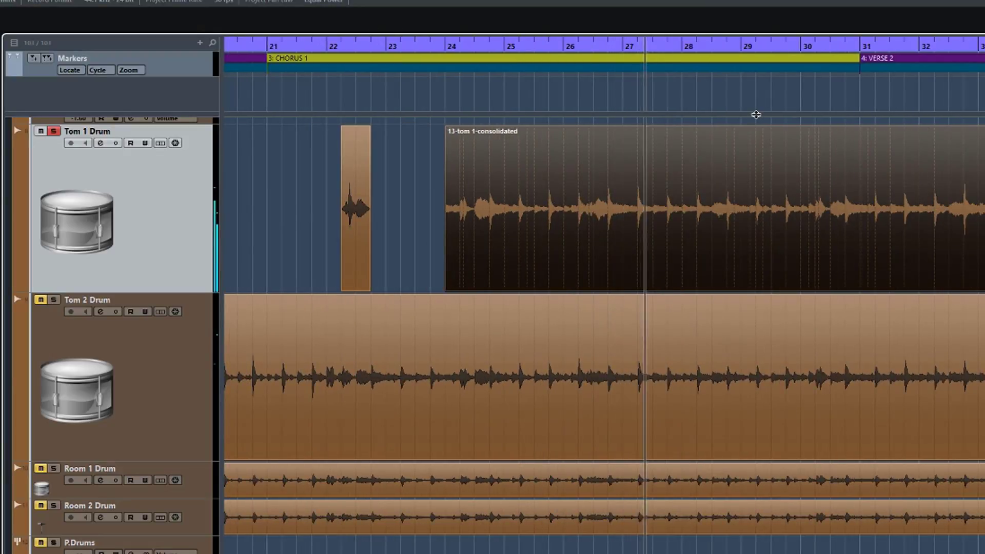
left_click(725, 105)
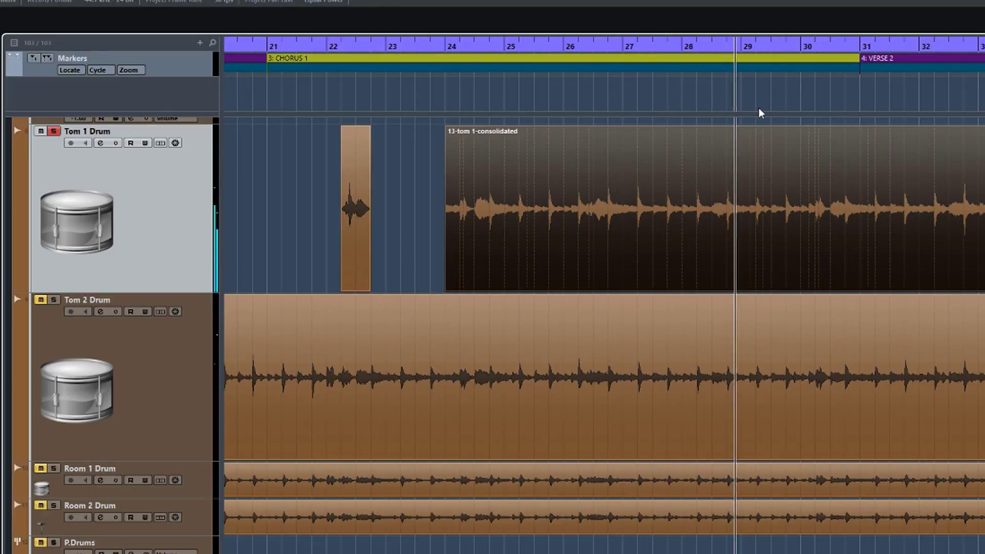
left_click(813, 99)
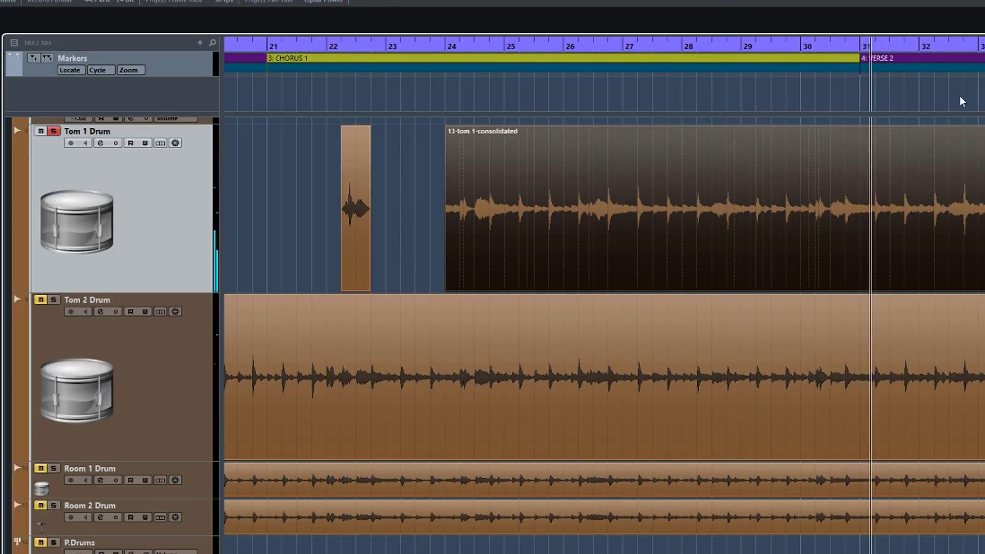
left_click(932, 103)
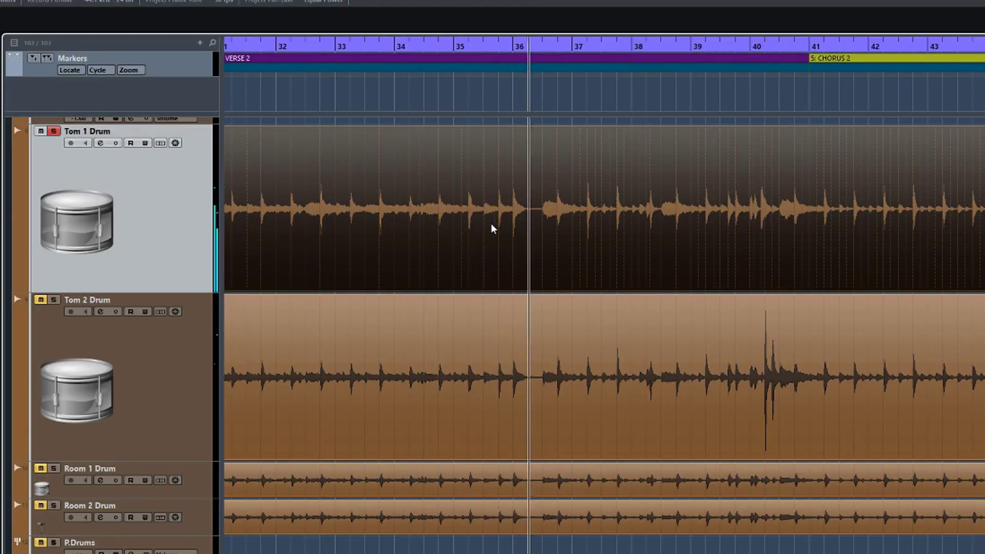
key("space")
Trim the start of the remaining Tom 1 event to 36.2.1.5 and play on from there through the fill at bar 40.
scroll(489, 222, "left", 4)
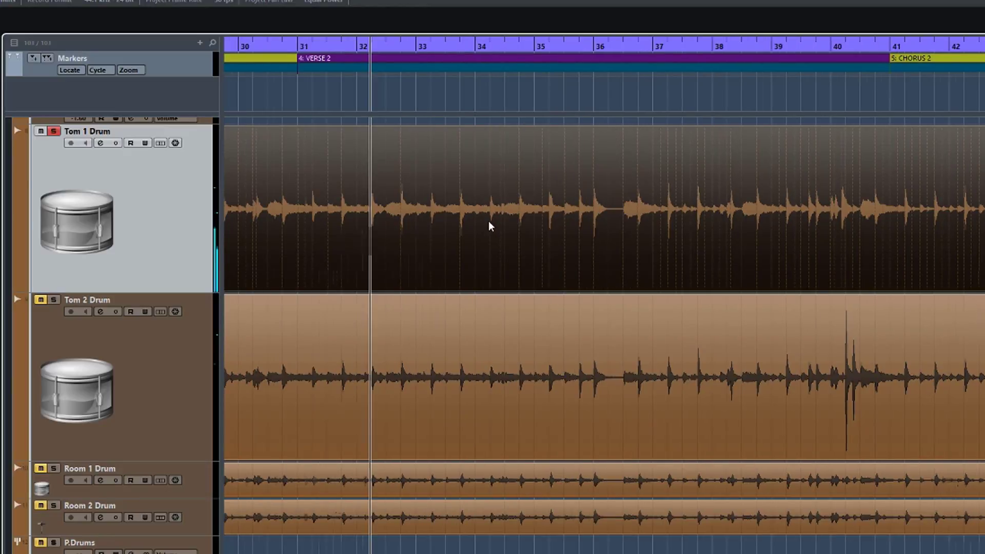
scroll(488, 220, "left", 3)
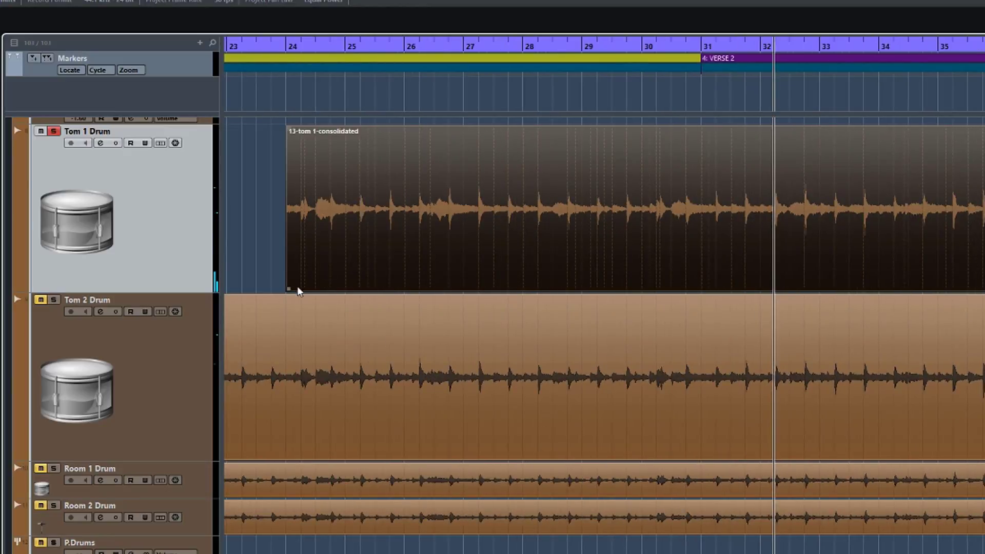
left_click_drag(289, 289, 984, 215)
scroll(903, 149, "right", 4)
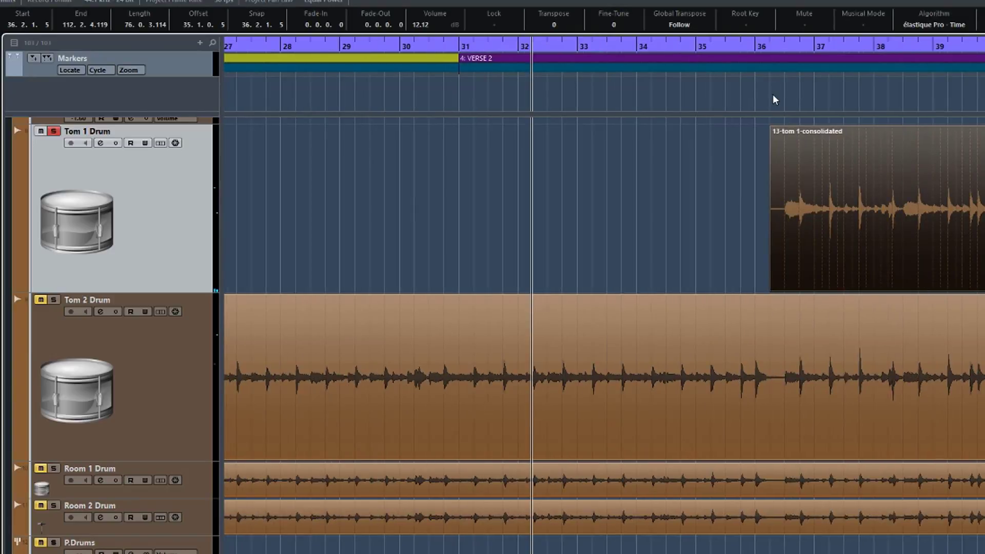
left_click(773, 95)
scroll(789, 148, "right", 4)
scroll(647, 210, "right", 3)
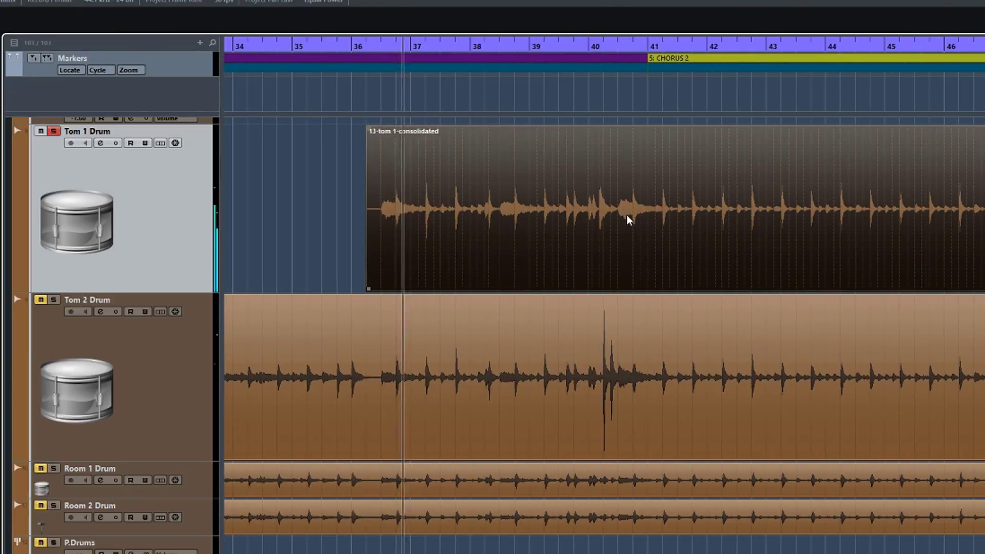
scroll(626, 214, "right", 1)
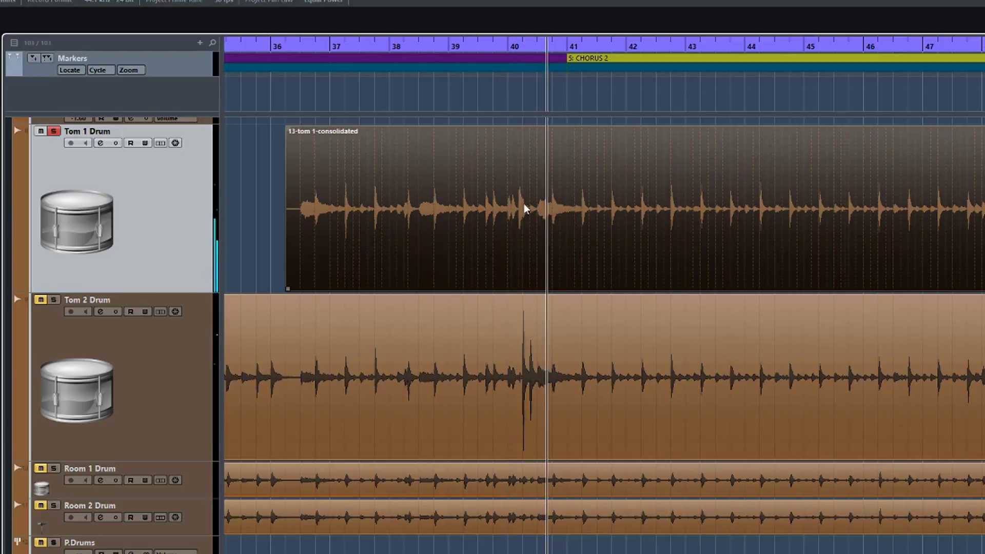
Trim the Tom 1 event's start to 40.1.1.0, just before the fill, and add a 0.0.2.11 fade-in.
key("space")
left_click_drag(288, 289, 509, 262)
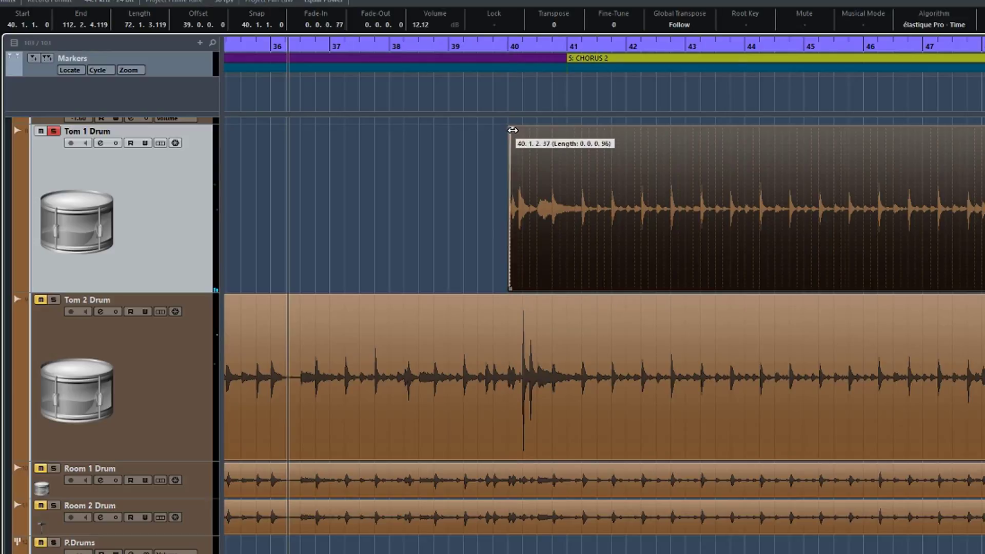
left_click_drag(512, 131, 516, 130)
Split the Tom 1 event at 40.2.4.119 and give the short first piece a 0.0.2.16 fade-out.
scroll(485, 190, "up", 5)
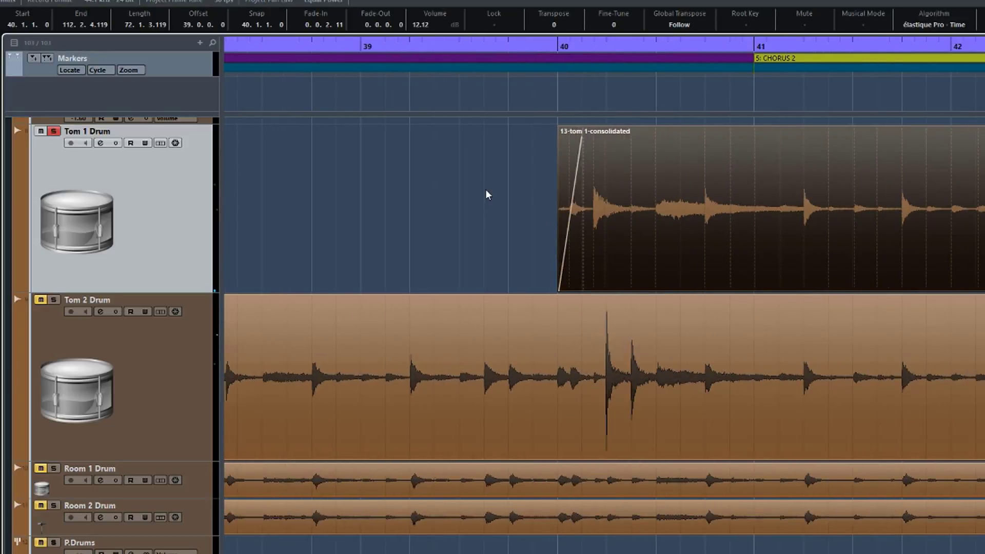
scroll(485, 189, "right", 3)
left_click(495, 188, "alt")
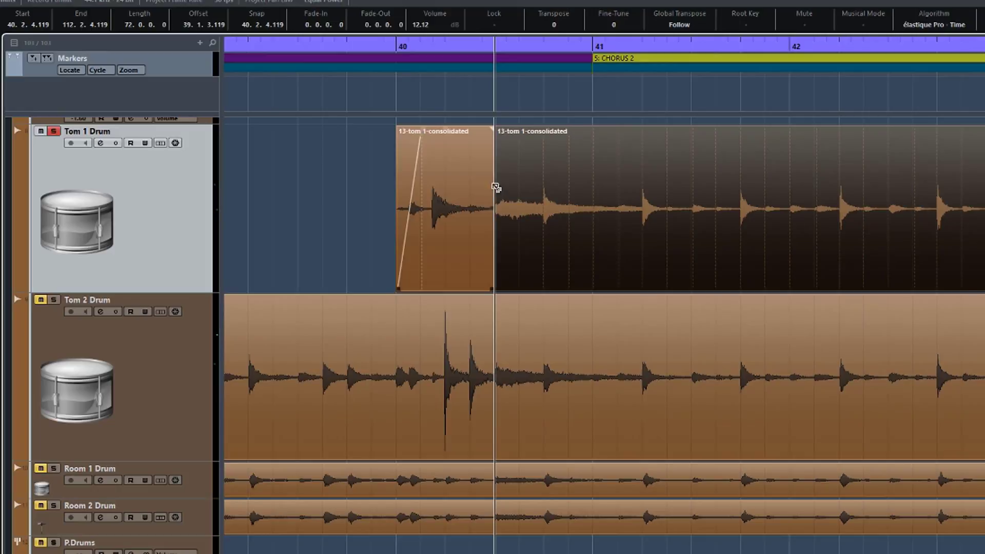
left_click_drag(492, 127, 477, 127)
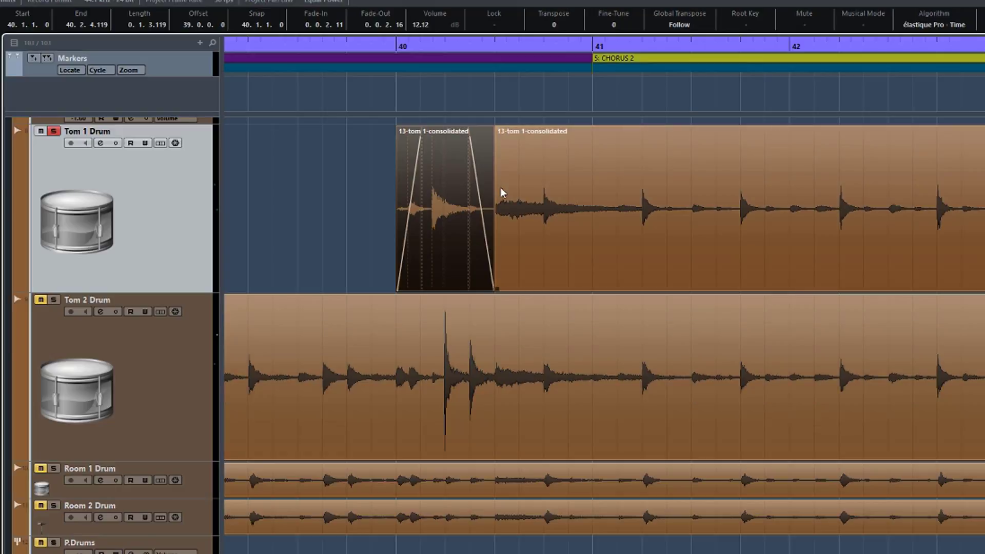
Trim the start of the remaining Tom 1 event to just before bar 43 and audition Chorus 2 up to the passage at bar 48.
left_click_drag(497, 289, 957, 212)
left_click(809, 102)
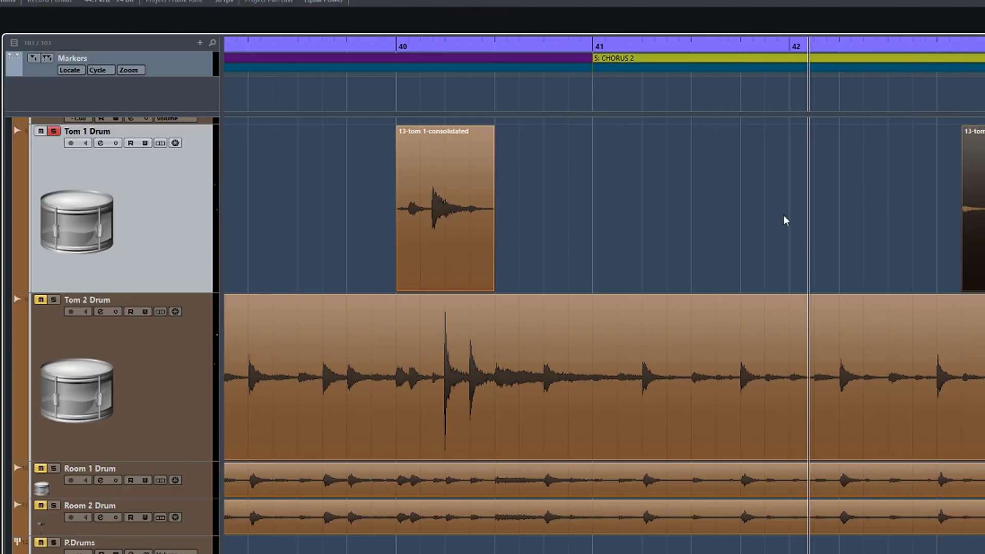
key("g")
key("g")
key("g")
key("g")
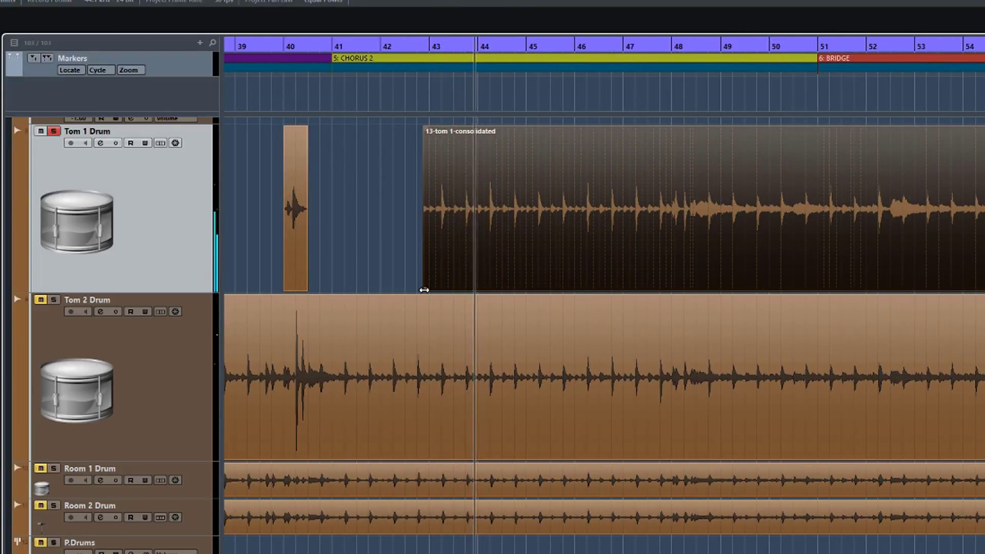
left_click(672, 102)
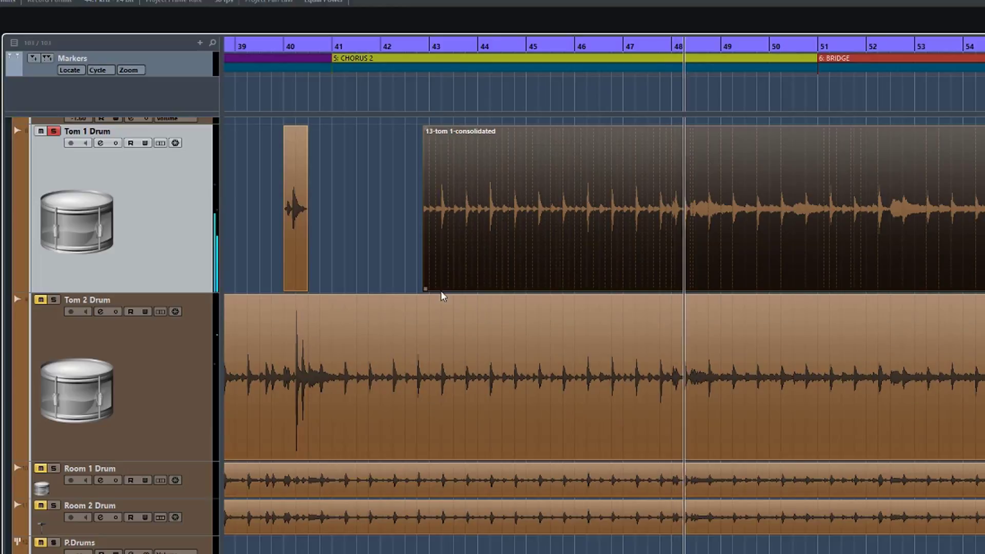
Trim the start of the remaining Tom 1 event to just before bar 49 and audition the beginning of the Bridge.
left_click_drag(425, 282, 715, 230)
left_click(837, 105)
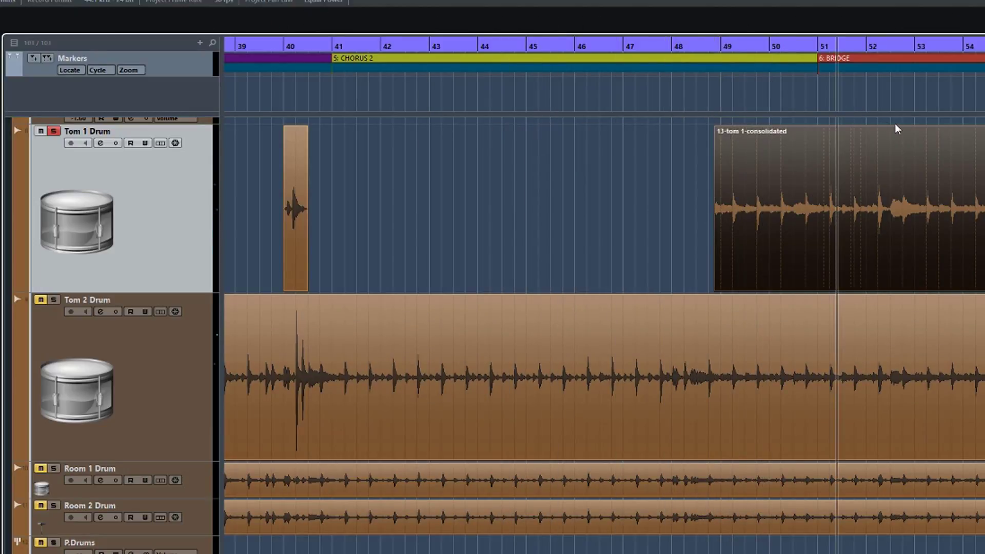
scroll(898, 126, "right", 2)
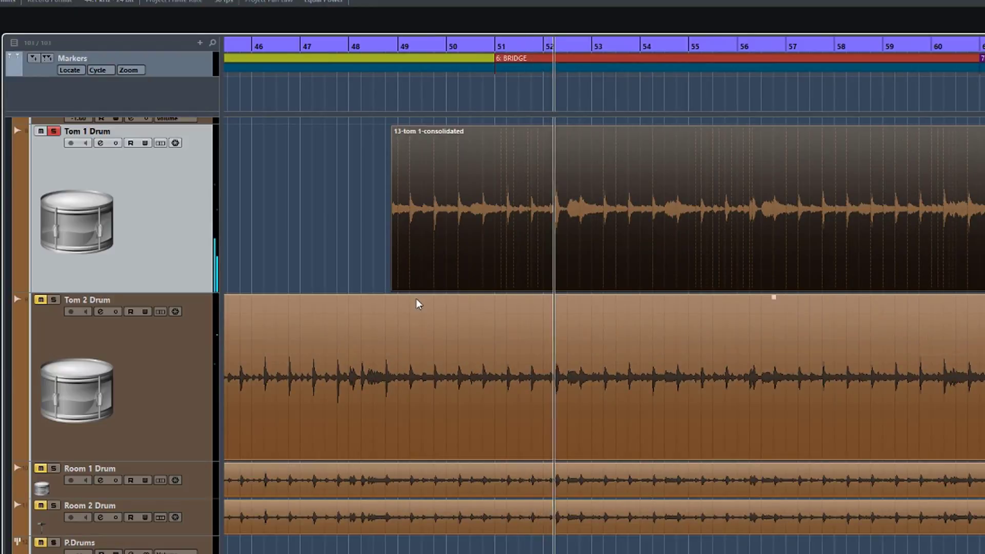
Trim the Tom 1 event's start onward to 66.4.4.119 and audition the passage leading into bar 74 in Chorus 3.
left_click_drag(392, 287, 601, 265)
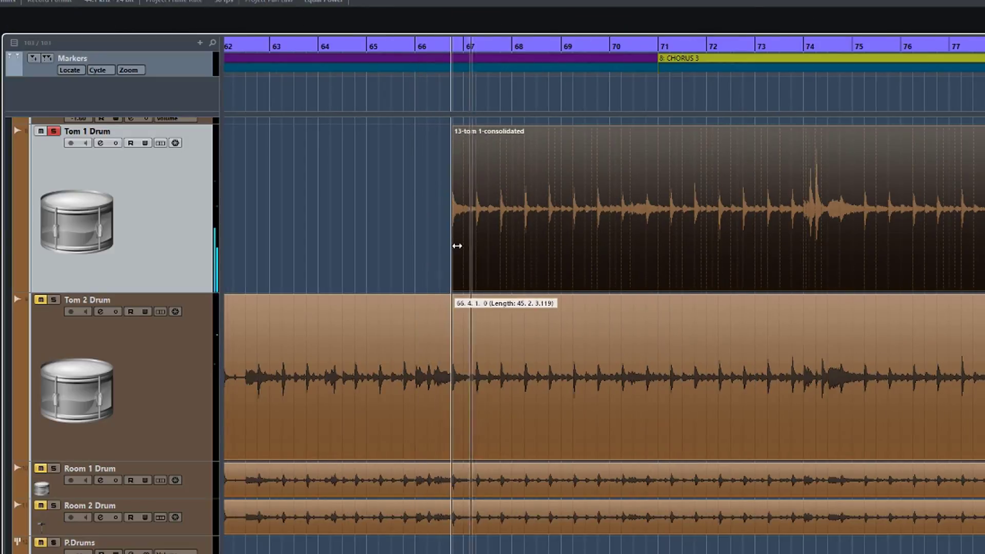
left_click_drag(457, 246, 464, 245)
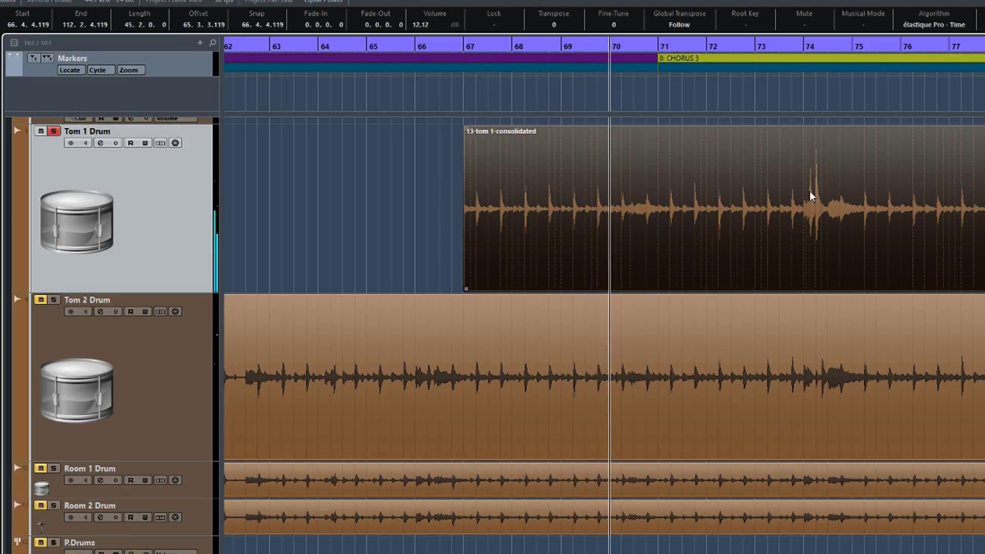
left_click(783, 109)
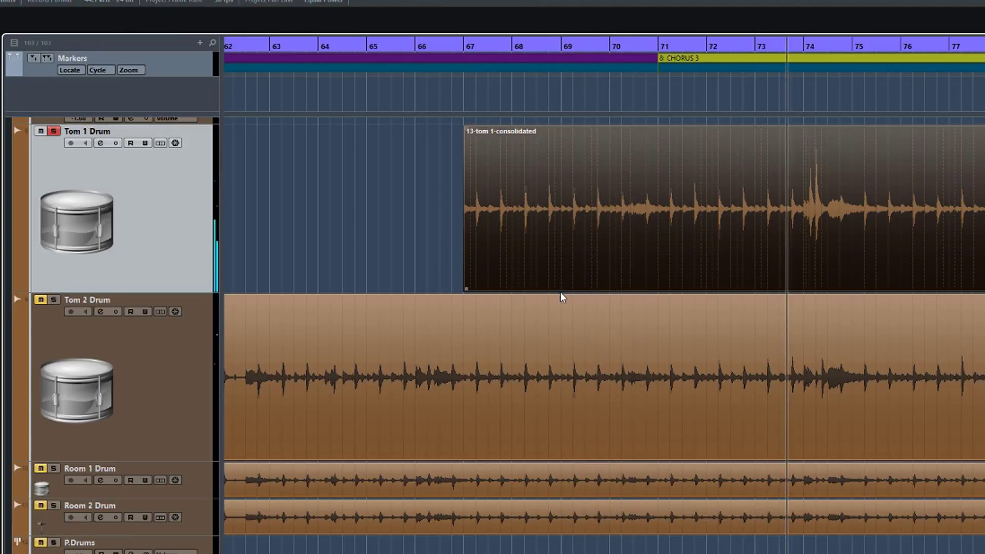
Trim the Tom 1 event's start to 73.4.4.119, just before the Chorus 3 fill, and add a 0.0.1.65 fade-in.
left_click_drag(465, 287, 797, 286)
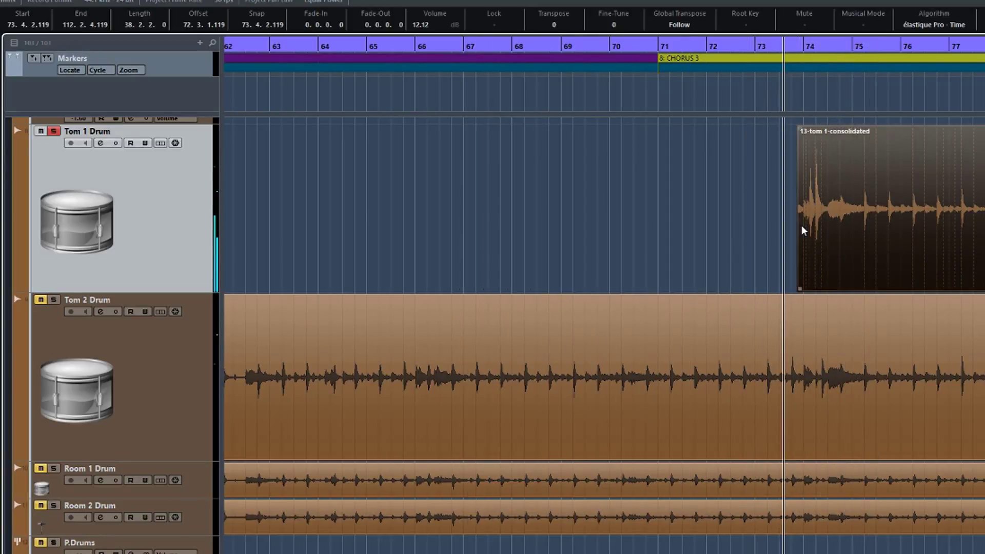
scroll(801, 226, "down", 2)
scroll(801, 225, "up", 1)
scroll(801, 226, "down", 7)
scroll(801, 226, "up", 8)
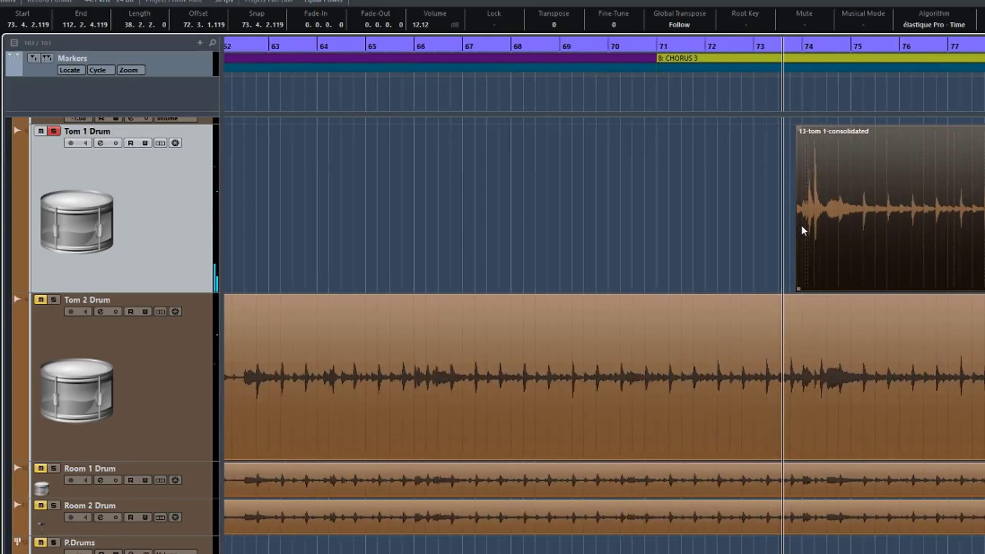
scroll(801, 226, "up", 4)
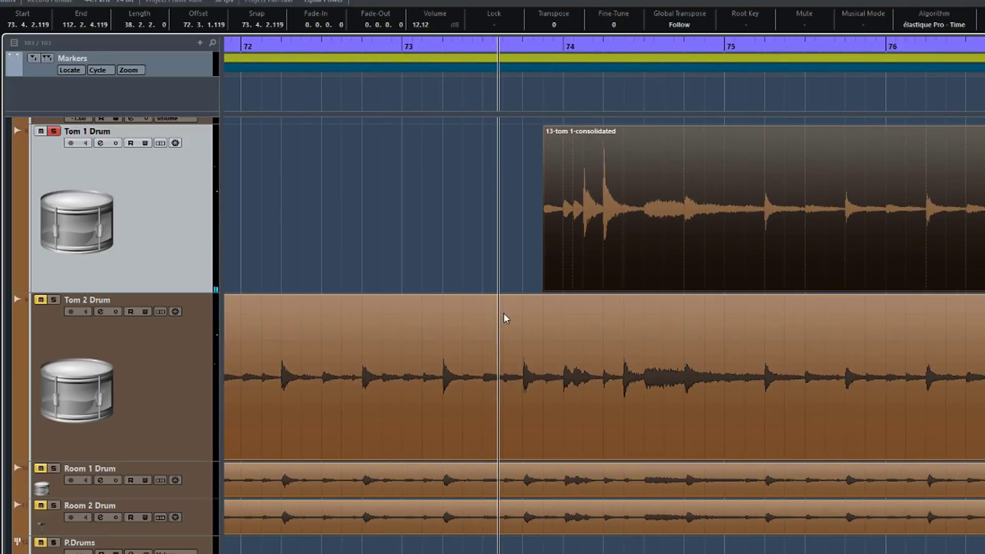
left_click_drag(547, 290, 568, 279)
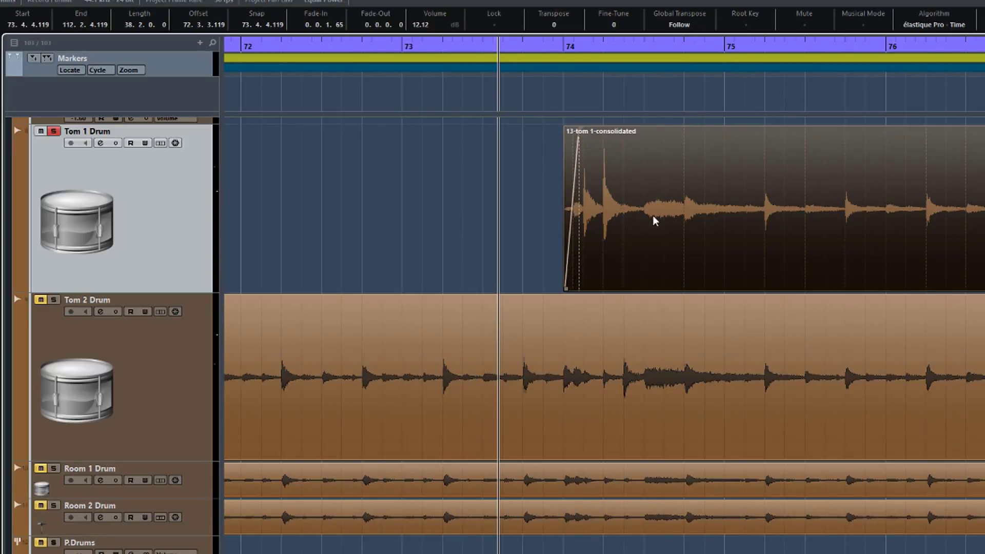
End the bar 74 Tom 1 fill at 74.4.1.0 with a 0.1.0.48 fade-out and trim the following event's start to 76.1.4.119.
left_click(685, 227)
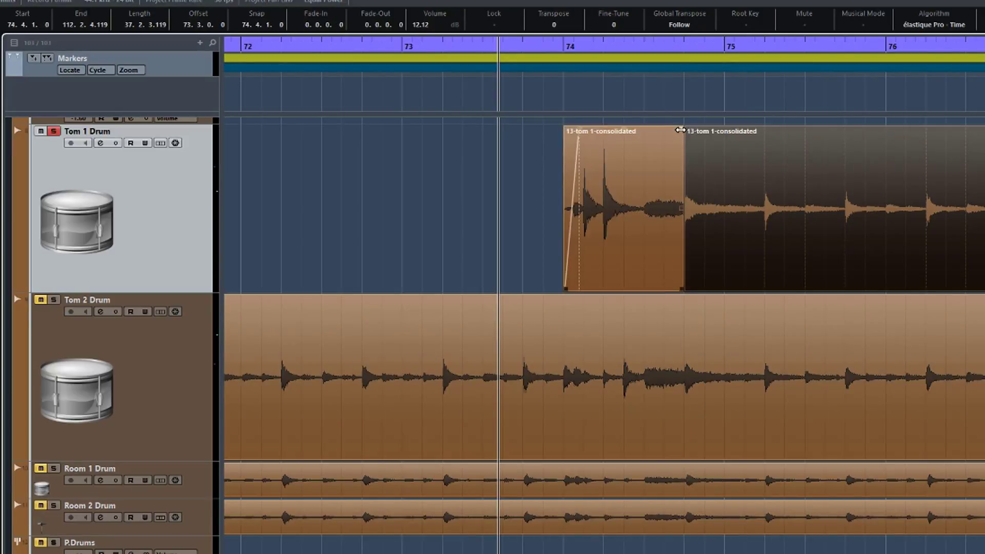
left_click_drag(679, 130, 644, 135)
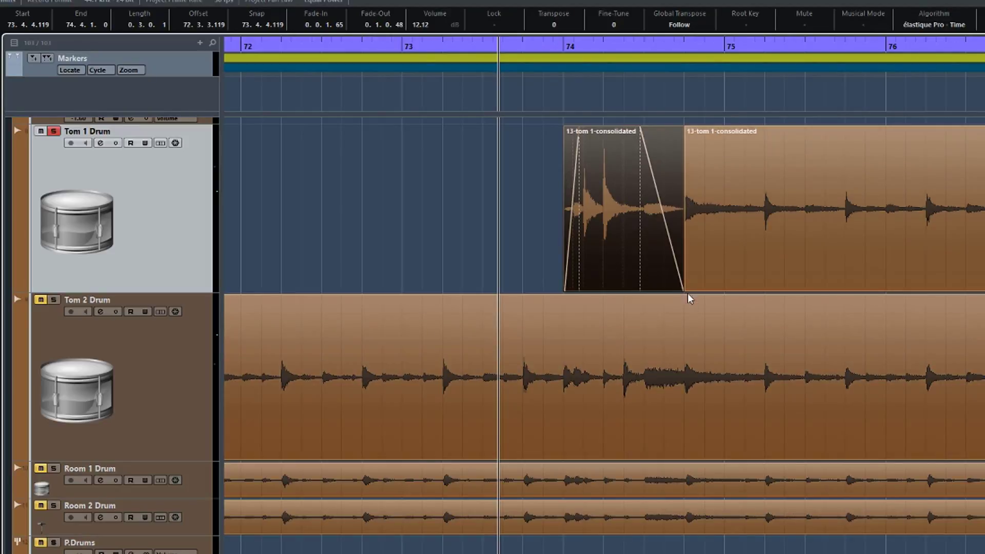
left_click_drag(686, 290, 928, 251)
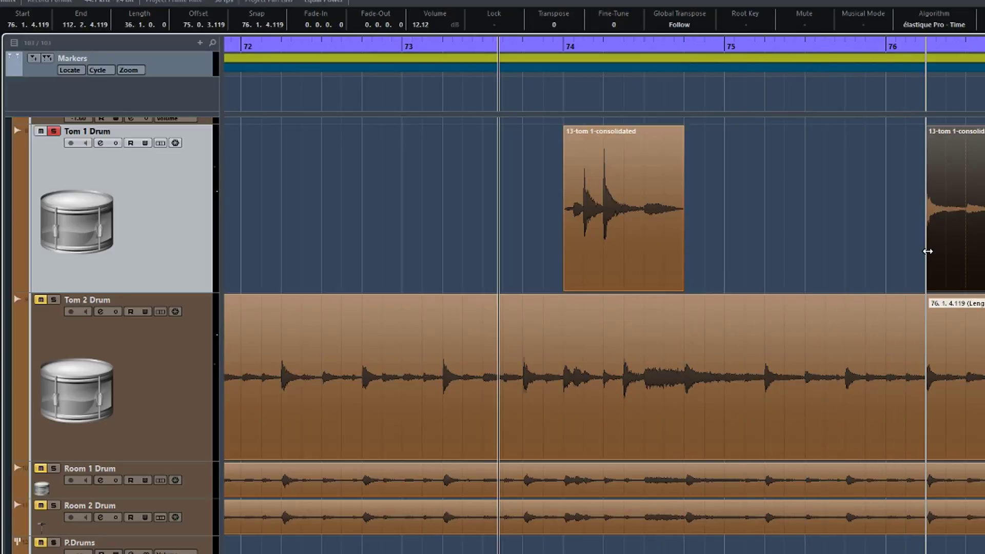
Audition Tom 1 onward through the Outro and trim the remaining event's start to 96.4.4.119.
key("space")
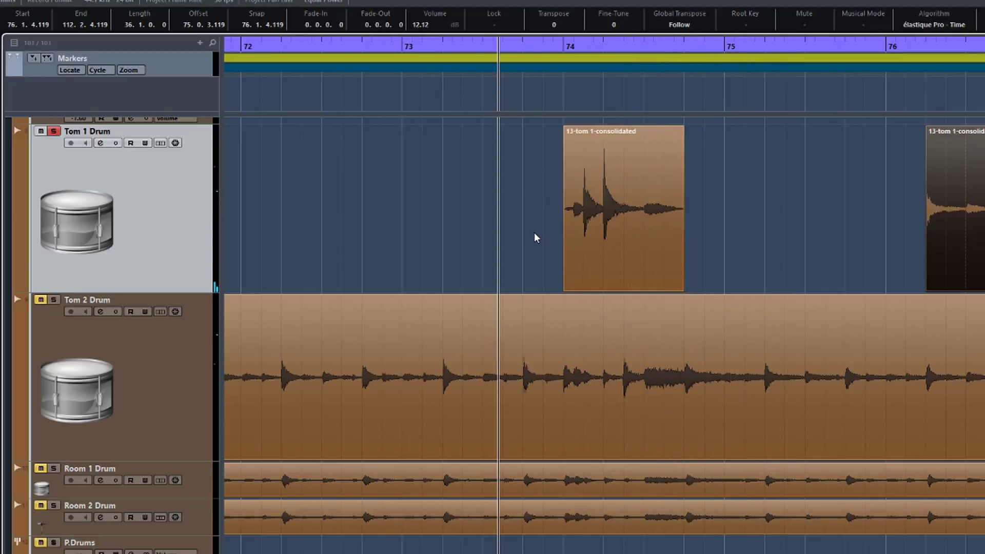
scroll(534, 232, "right", 2)
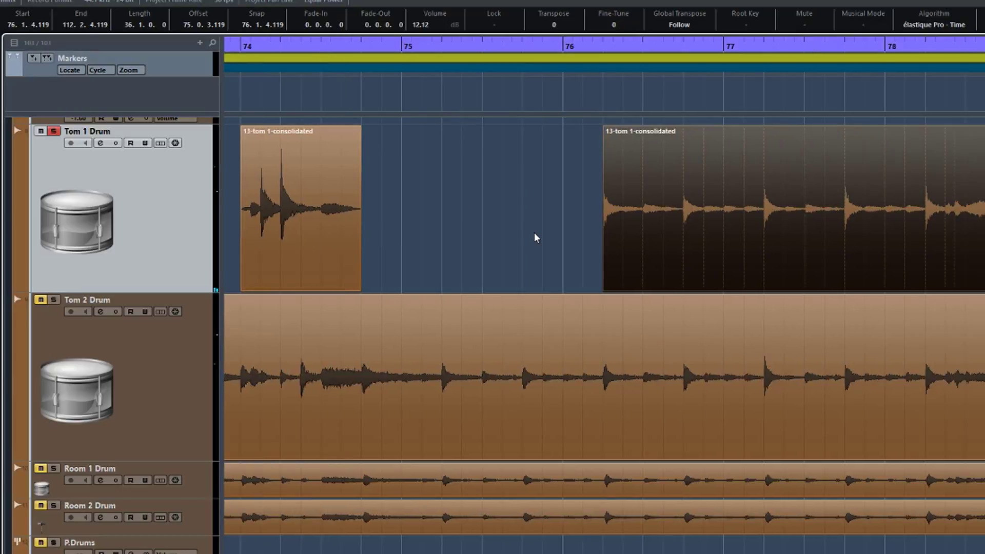
key("g")
key("g")
key("g")
key("g")
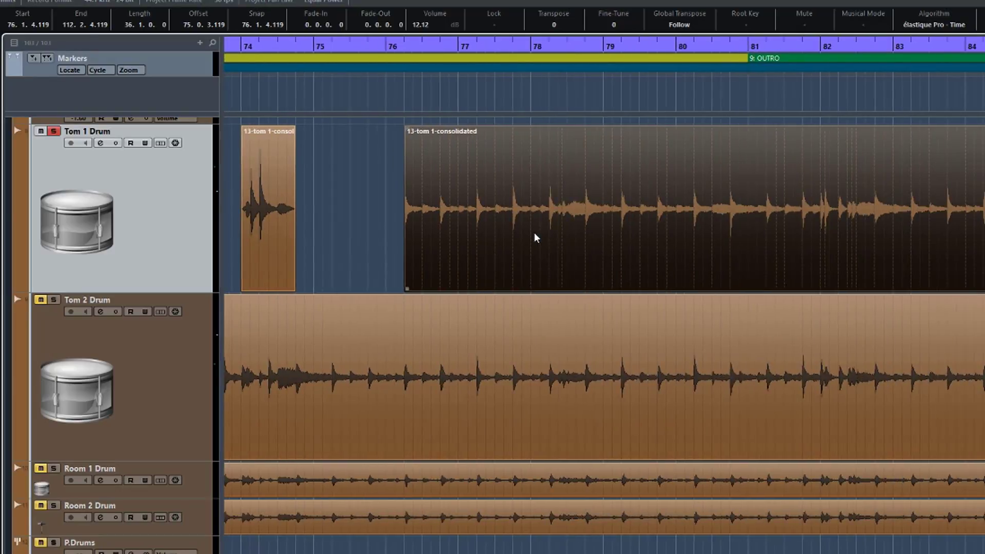
left_click(403, 102)
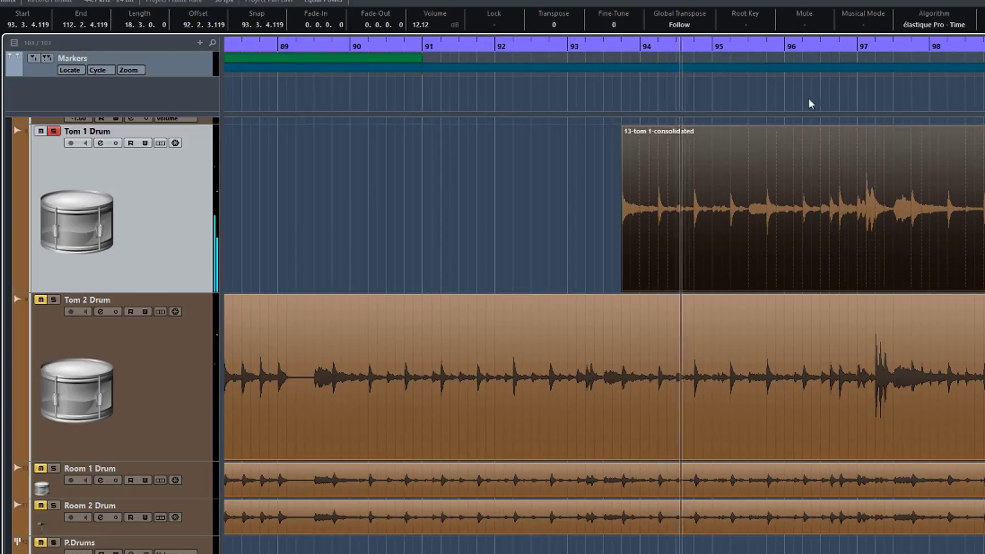
left_click(809, 103)
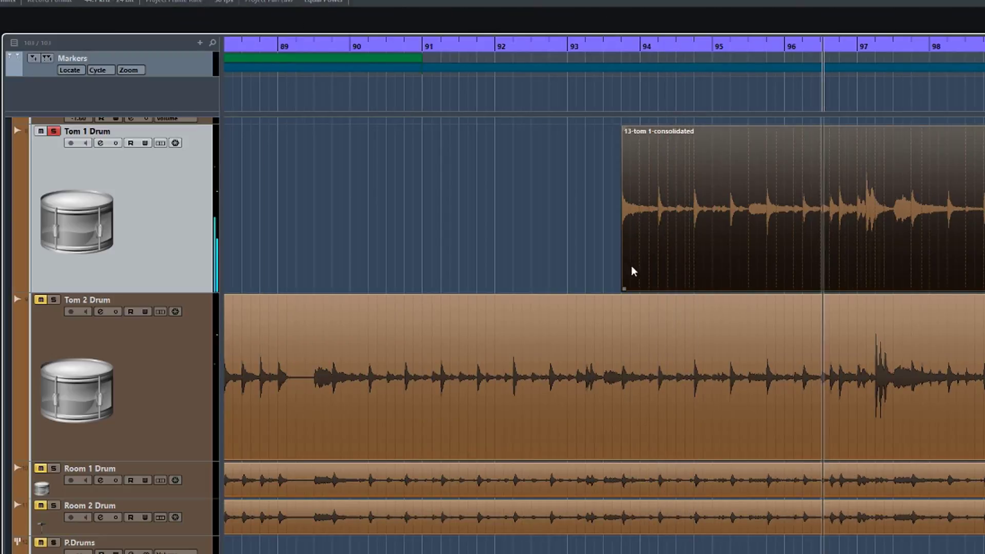
left_click_drag(624, 288, 854, 253)
Audition the passage into bar 97, trim the Tom 1 event's start to 97.1.2.1, and add a 0.0.0.88 fade-in.
key("h")
key("h")
key("h")
key("h")
key("space")
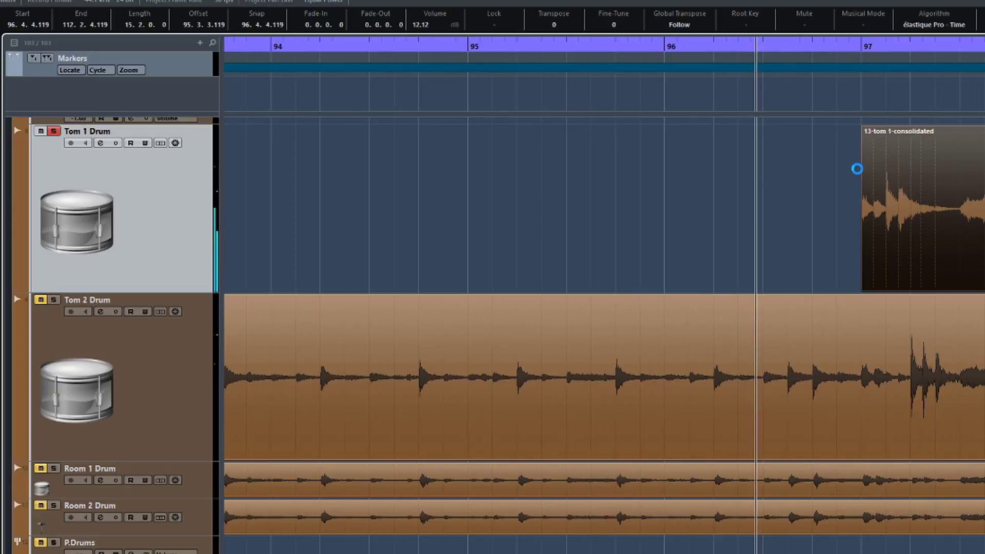
scroll(857, 169, "up", 5)
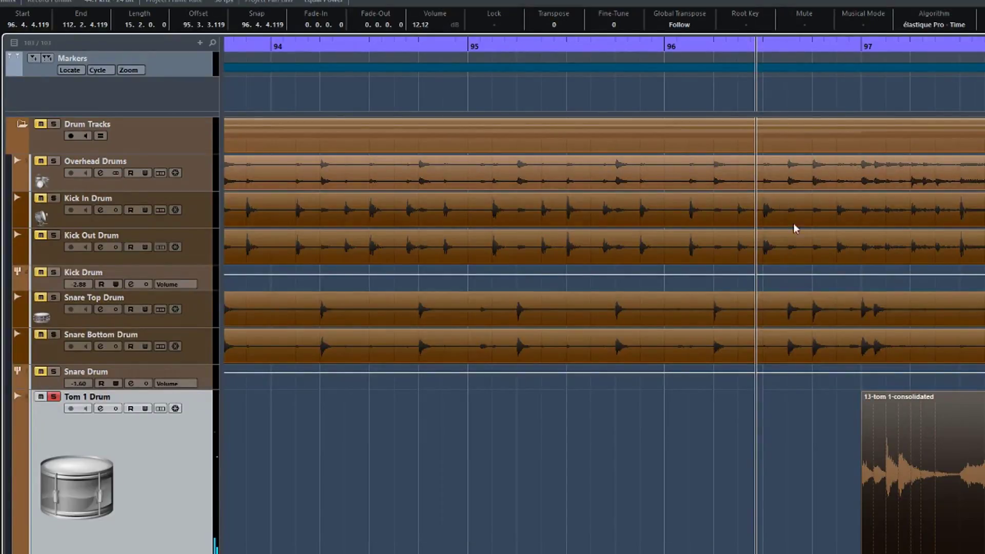
scroll(865, 306, "down", 5)
scroll(866, 302, "right", 5)
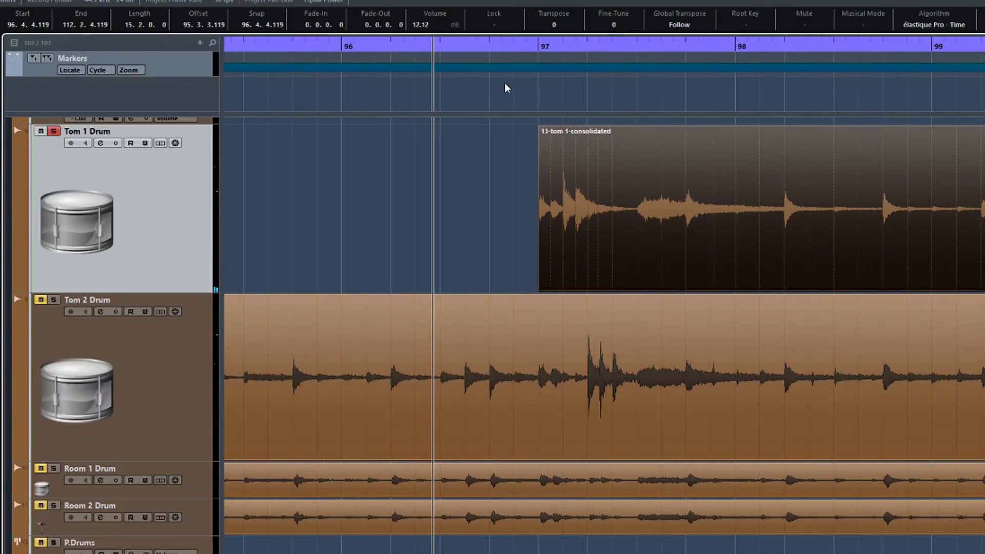
left_click(526, 100)
key("space")
key("space")
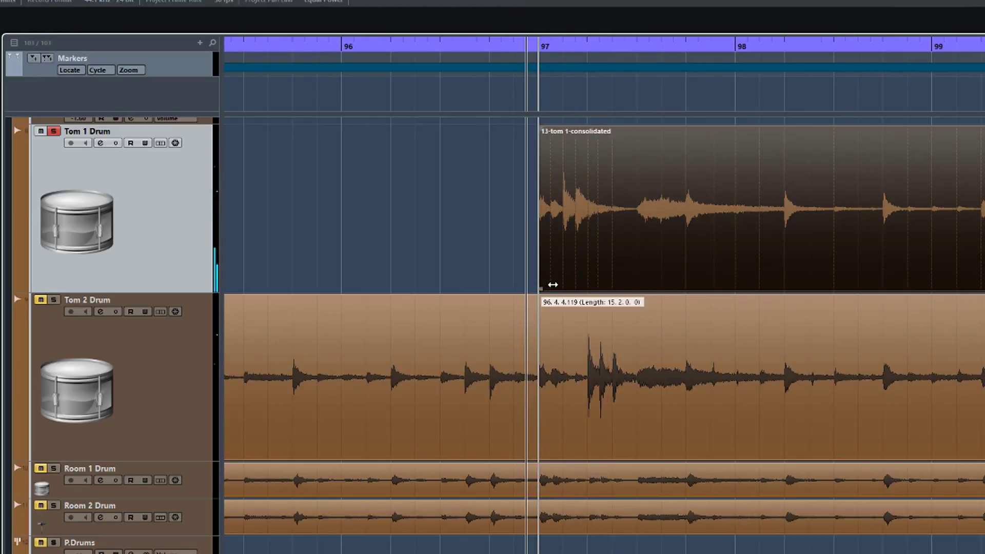
left_click_drag(552, 284, 557, 282)
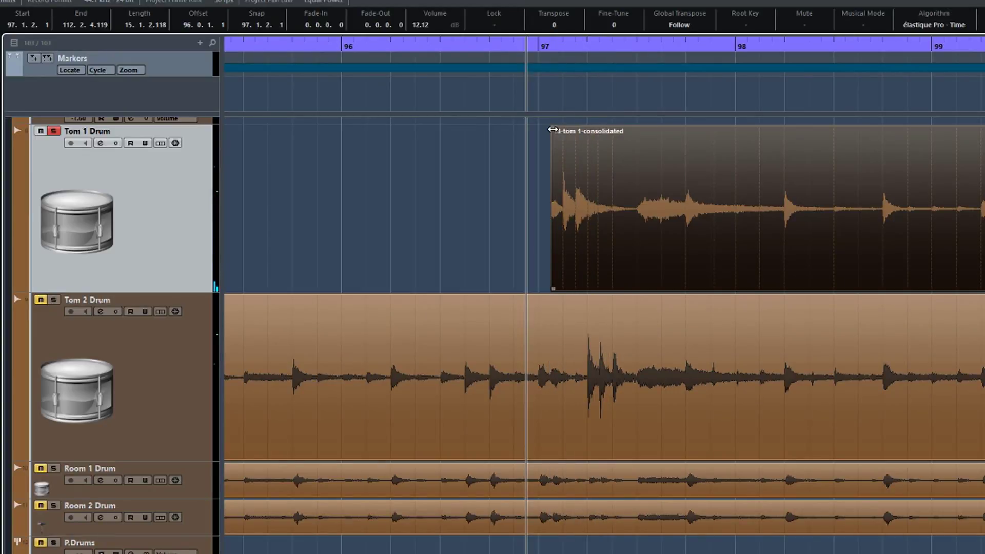
key("space")
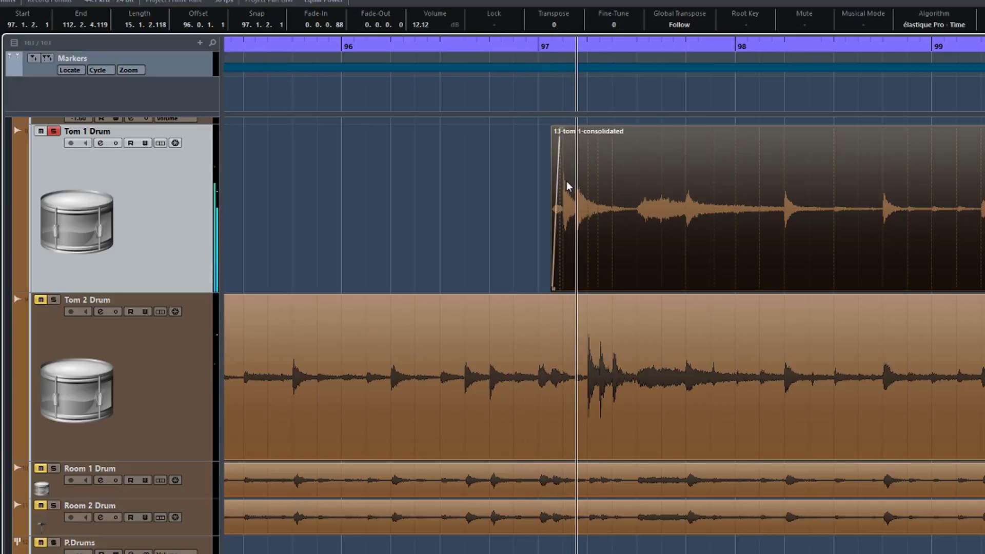
End the bar 97 Tom 1 fill at 97.3.2.119 with a 0.0.2.115 fade-out and trim the following event's start to just after bar 99.
left_click(661, 211)
key("space")
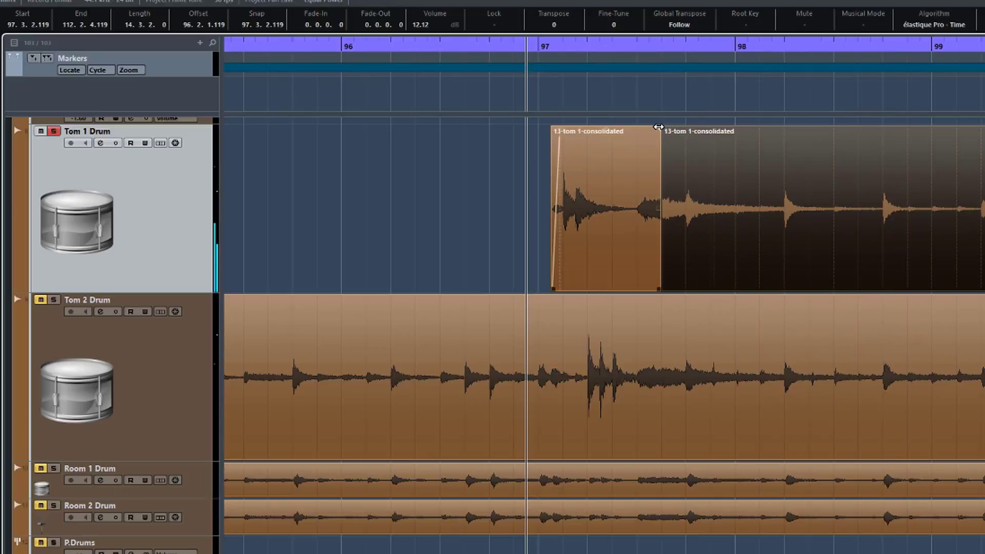
left_click_drag(659, 128, 635, 133)
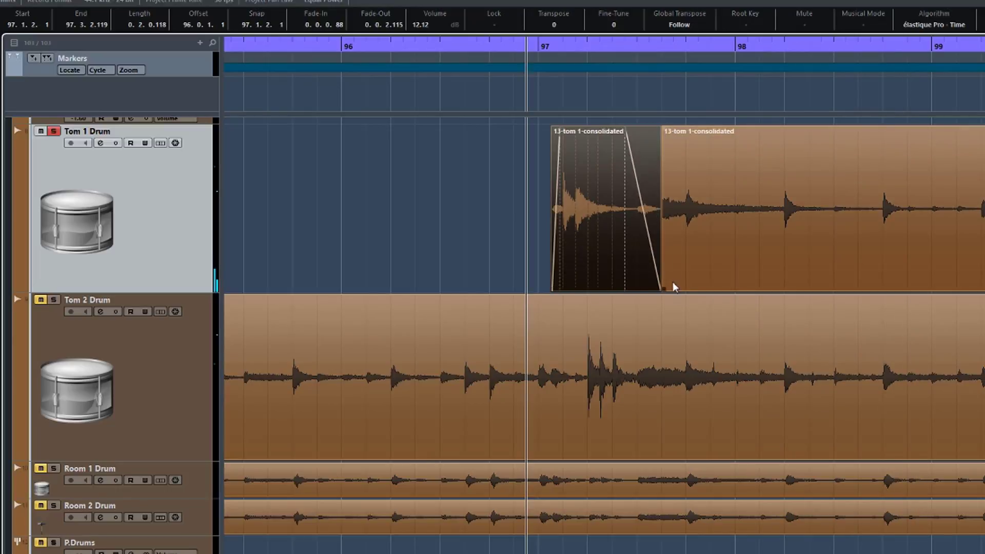
left_click_drag(665, 288, 967, 260)
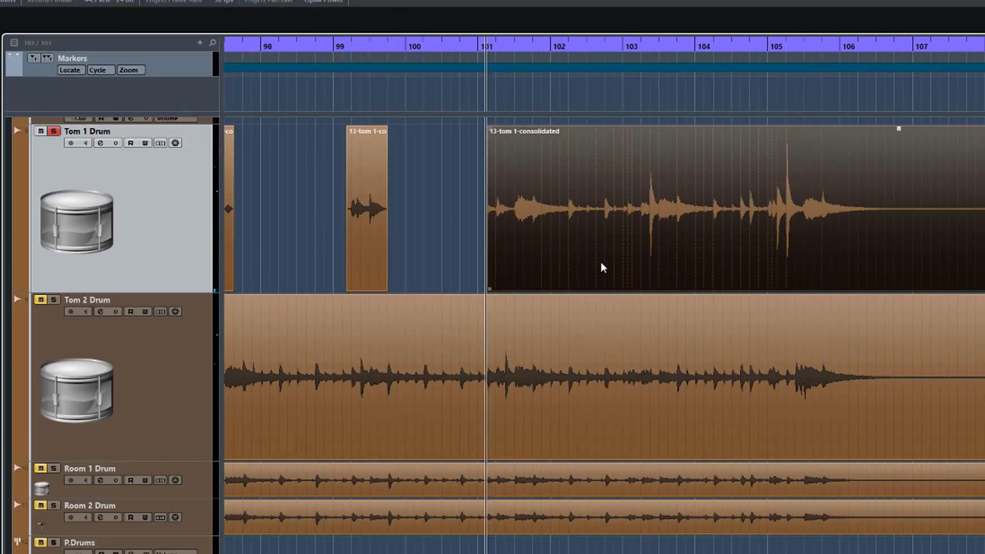
Isolate the Tom 1 hit from 103.2.1.0 to 103.3.4.119, with a 0.0.1.38 fade-in and a 0.0.2.13 fade-out.
left_click_drag(489, 287, 639, 266)
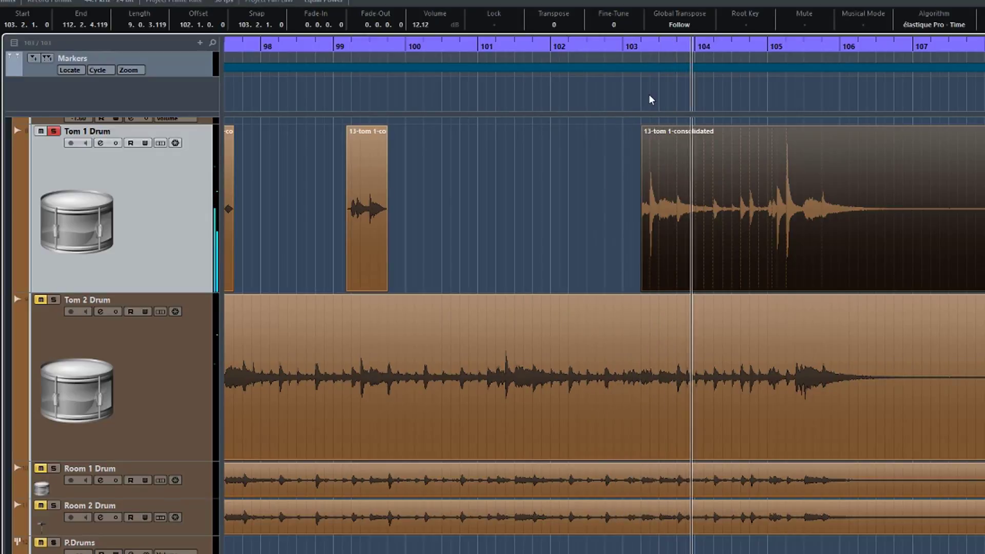
left_click_drag(641, 131, 647, 131)
key("space")
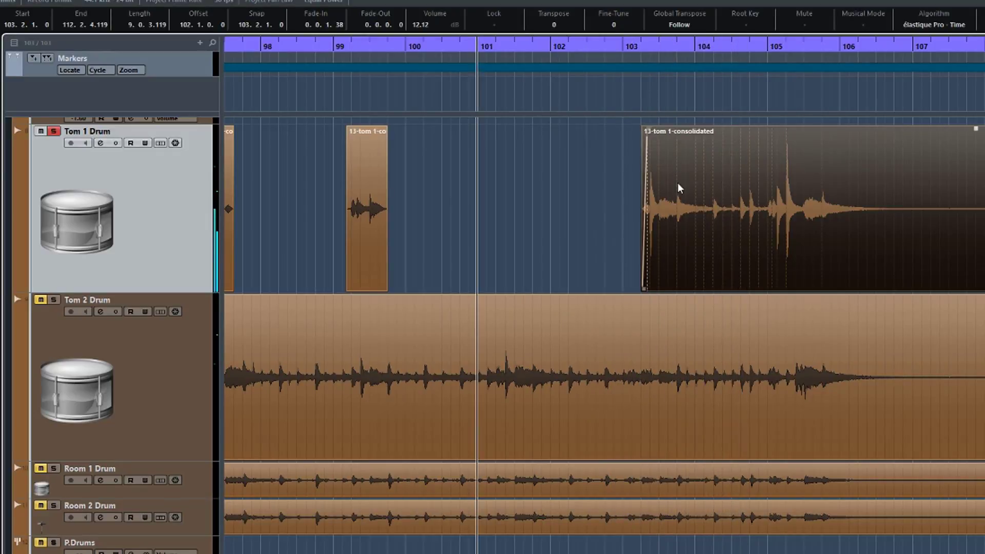
left_click(682, 181)
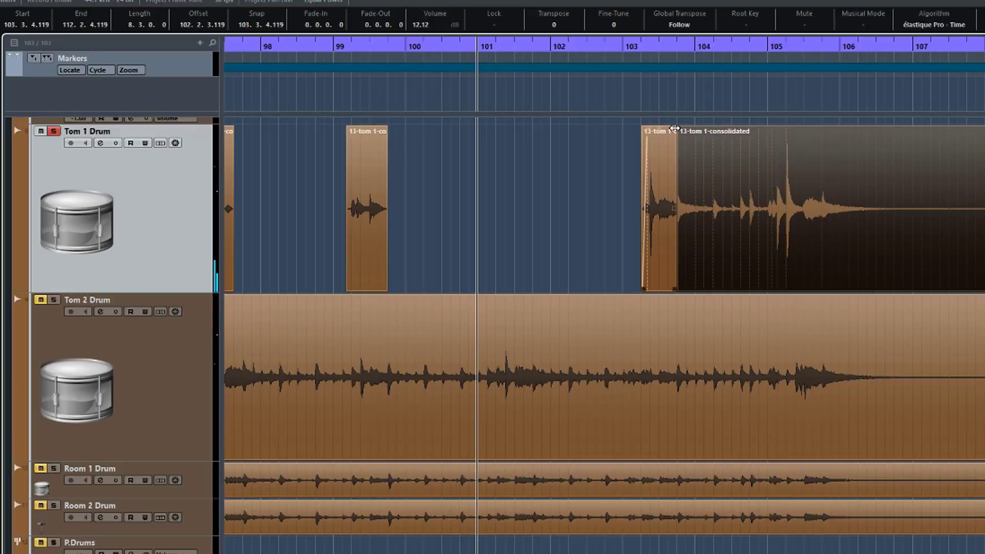
left_click_drag(675, 128, 671, 130)
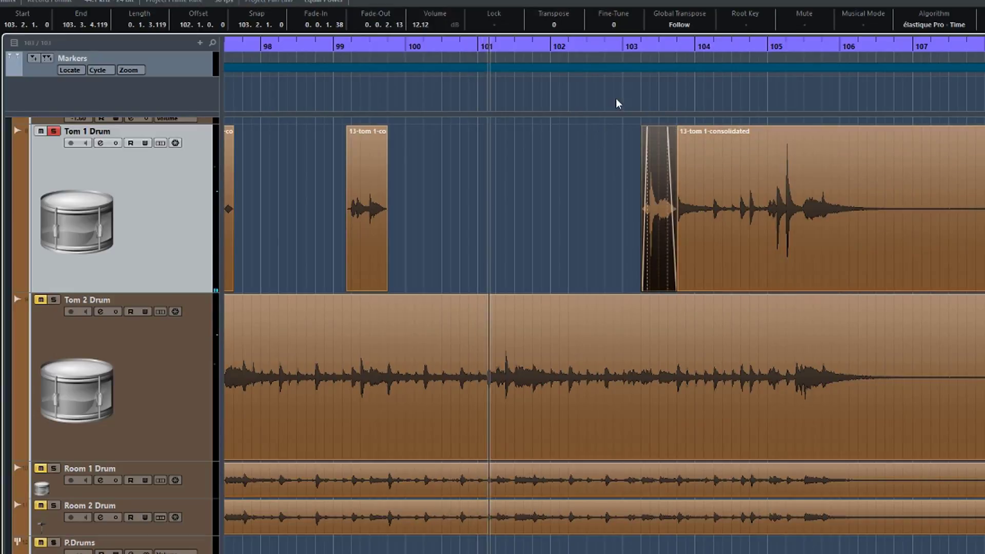
Audition from bar 103, trim the remaining Tom 1 event's start to 105.1.1.0, and add a 0.0.1.54 fade-in.
left_click(629, 114)
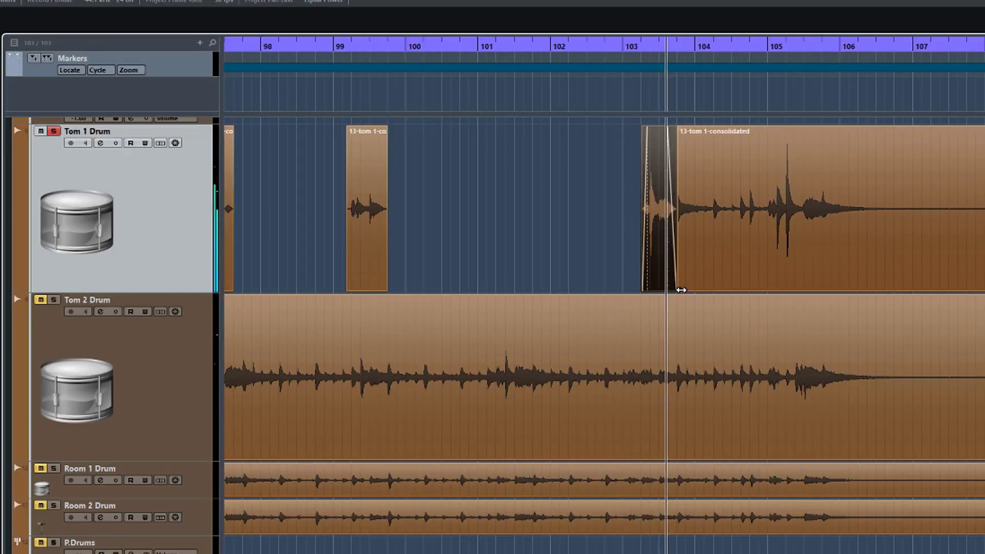
left_click_drag(681, 290, 768, 283)
left_click_drag(780, 128, 785, 131)
End the final Tom 1 fill at 105.4.1.0 with a 0.1.0.12 fade-out and delete the rest of the event.
key("3")
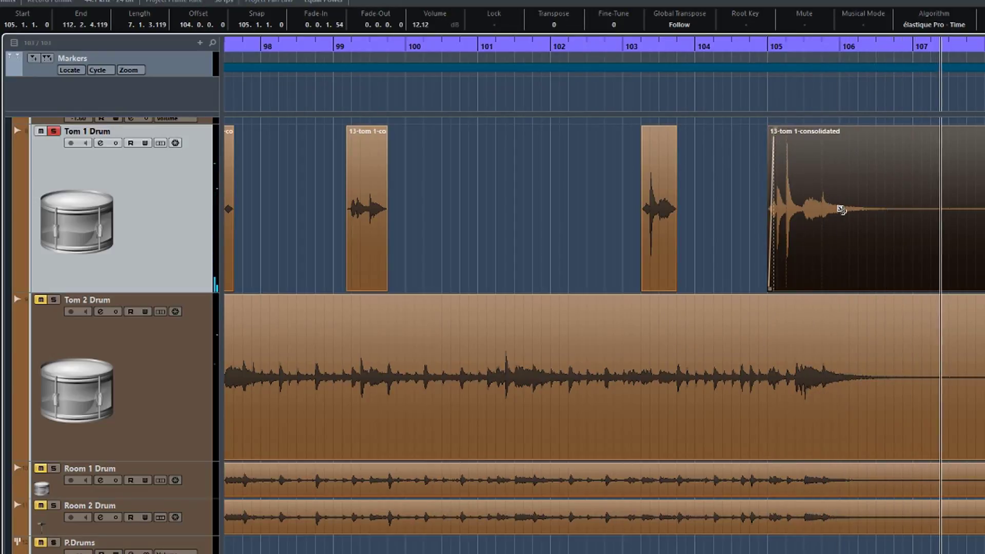
left_click(825, 210)
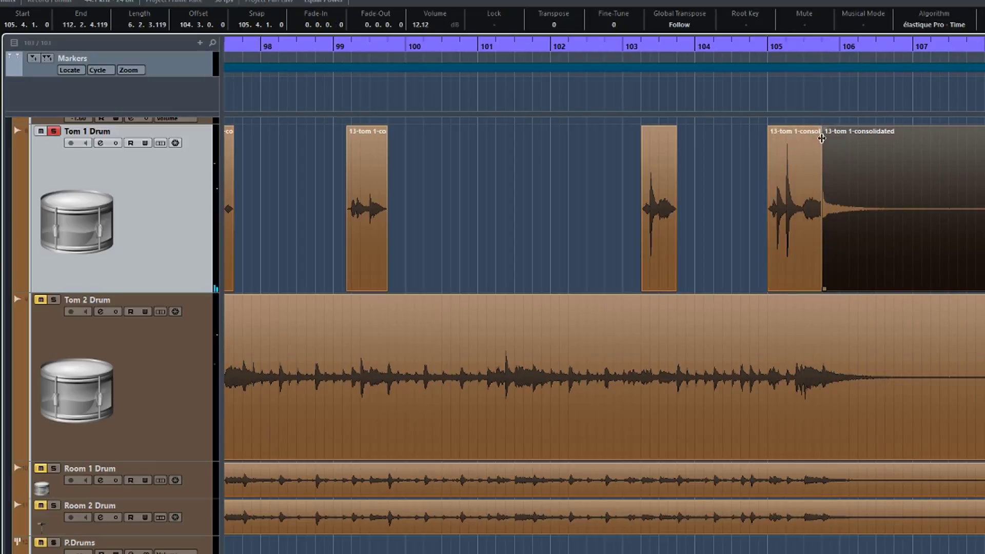
left_click_drag(819, 128, 803, 140)
scroll(867, 236, "right", 4)
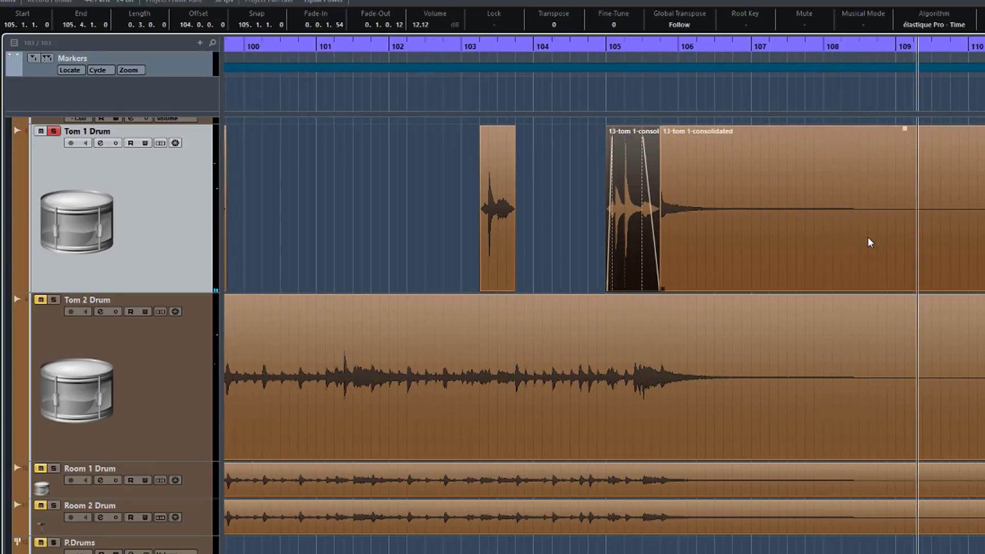
left_click(814, 255)
key("Delete")
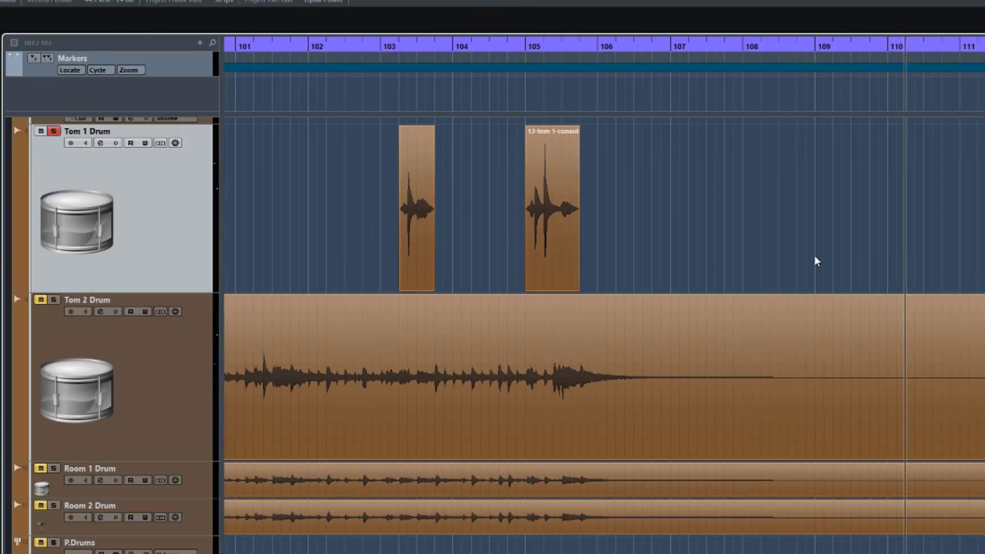
Return to the start of the song and audition the edited Tom 1 hit in the Intro.
key("space")
scroll(575, 265, "down", 2)
scroll(574, 265, "down", 5)
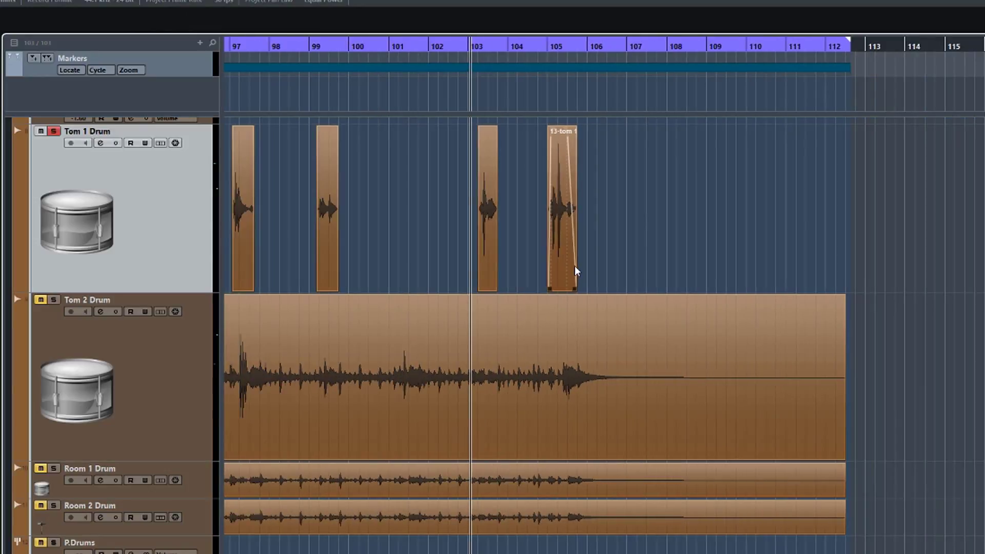
scroll(574, 266, "left", 10)
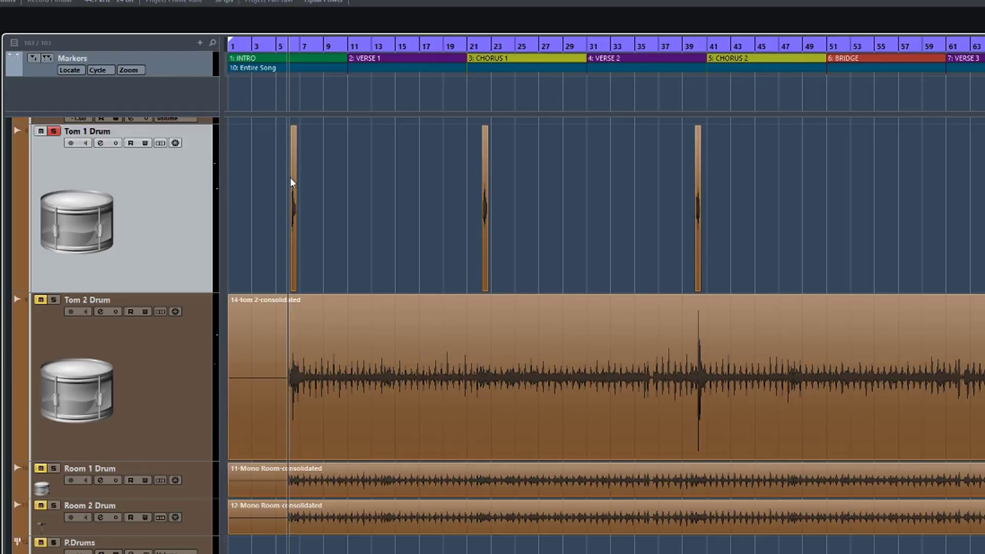
key("space")
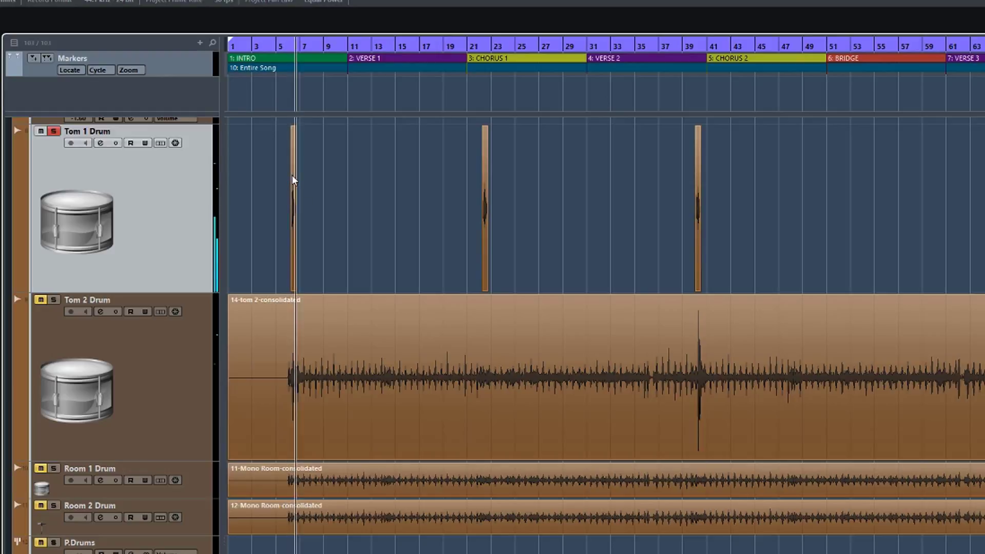
key("space")
Solo Tom 2 together with Tom 1 and audition both tracks through the first fill in the Intro.
left_click(56, 299)
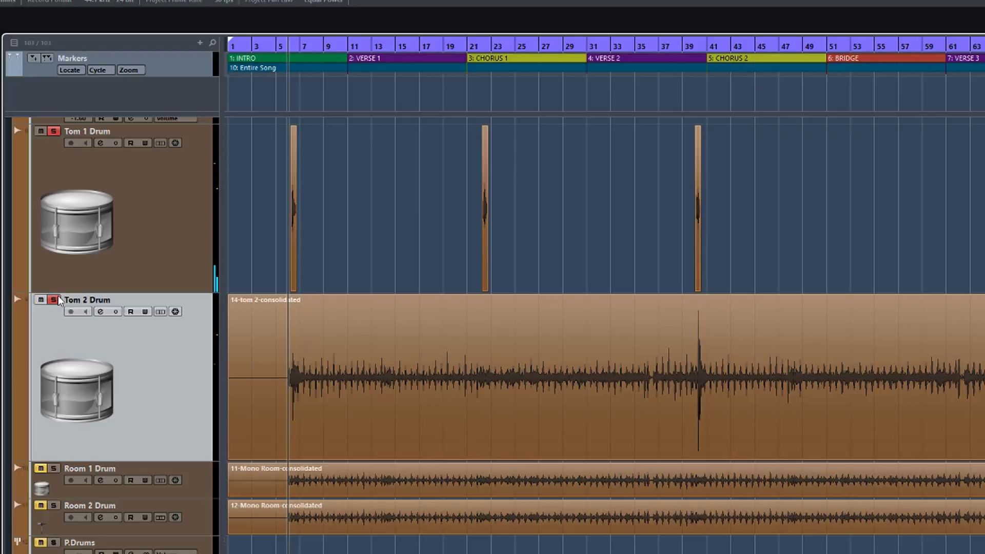
left_click(271, 104)
key("space")
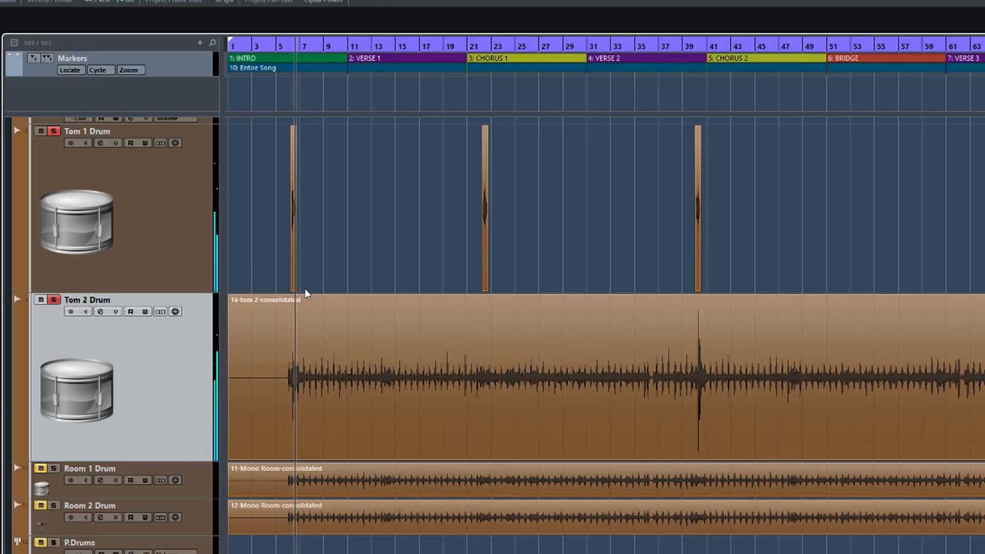
key("space")
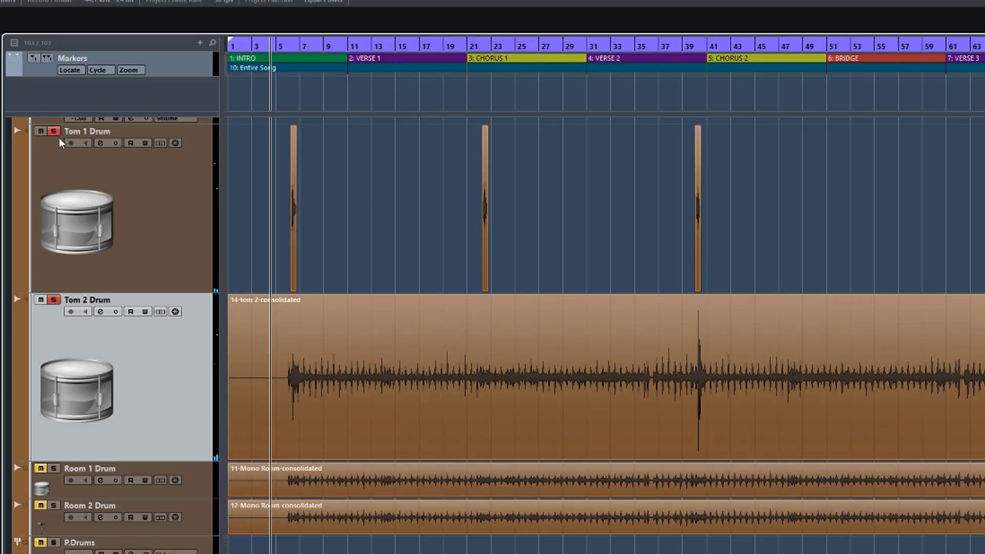
Leave only Tom 2 soloed and trim the start of its event to 5.3.2.119, just before the first Intro hits.
scroll(341, 233, "up", 4)
scroll(340, 233, "down", 3)
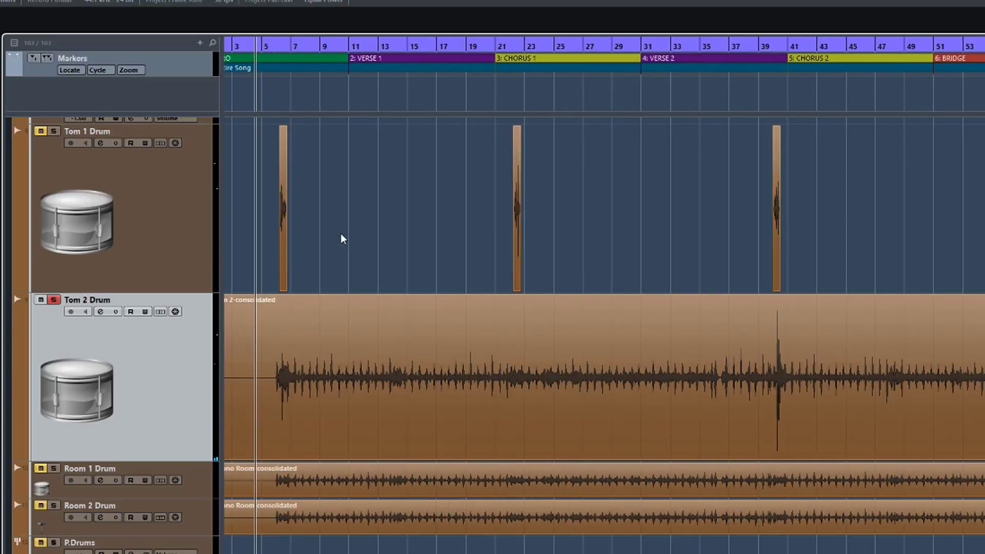
scroll(341, 233, "left", 1)
left_click(294, 389)
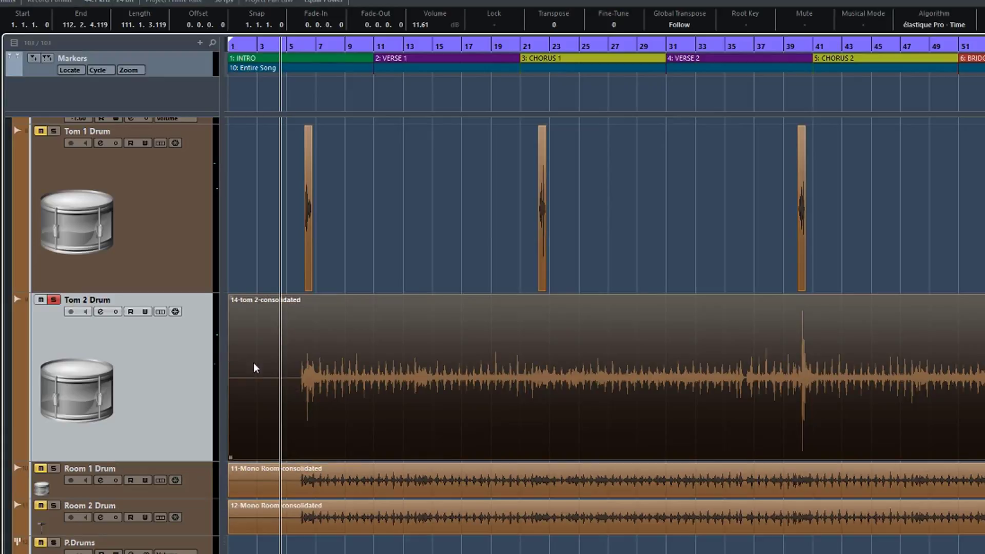
left_click_drag(231, 456, 299, 435)
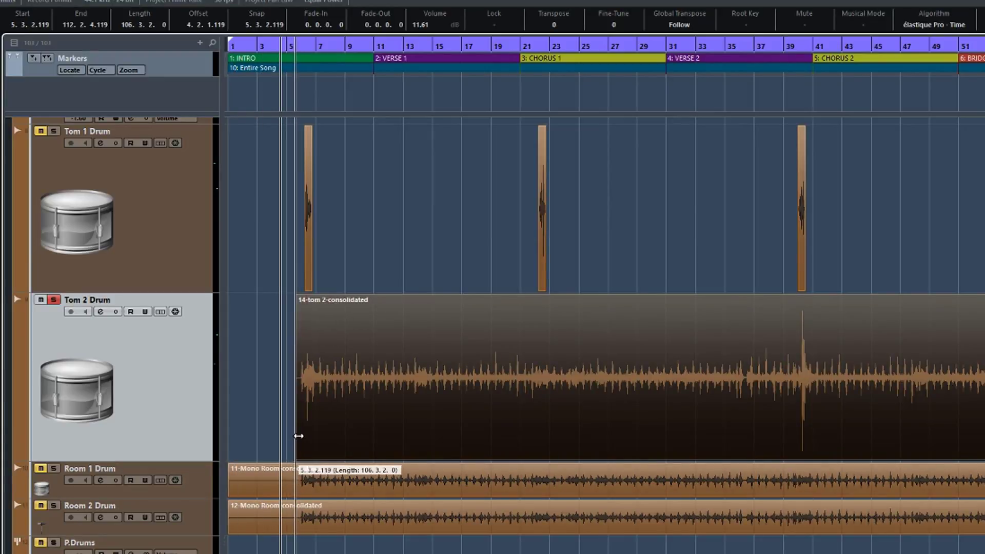
Trim the start of the Tom 2 event to 6.2.1.0 at the Intro fill and give it a 0.0.1.39 fade-in.
scroll(278, 286, "up", 8)
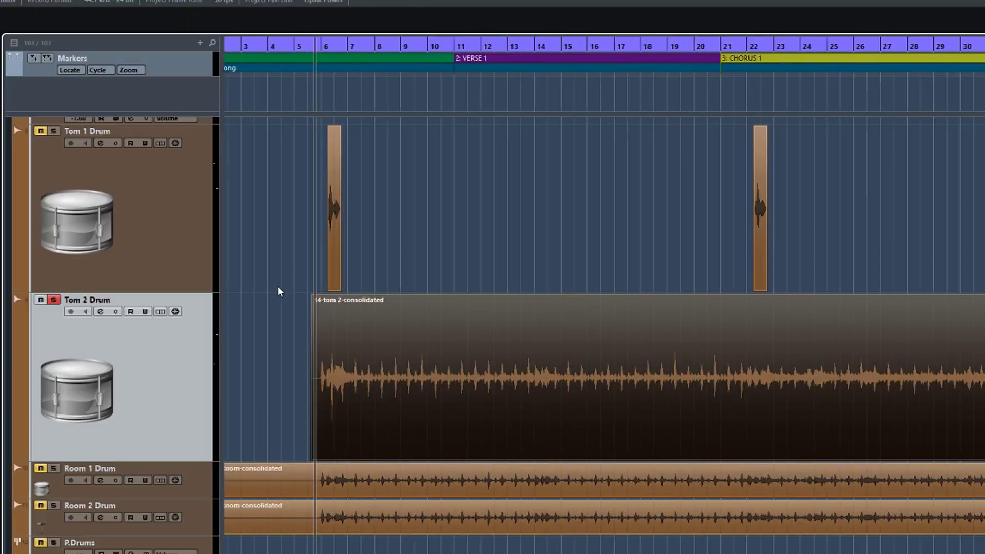
scroll(278, 286, "right", 5)
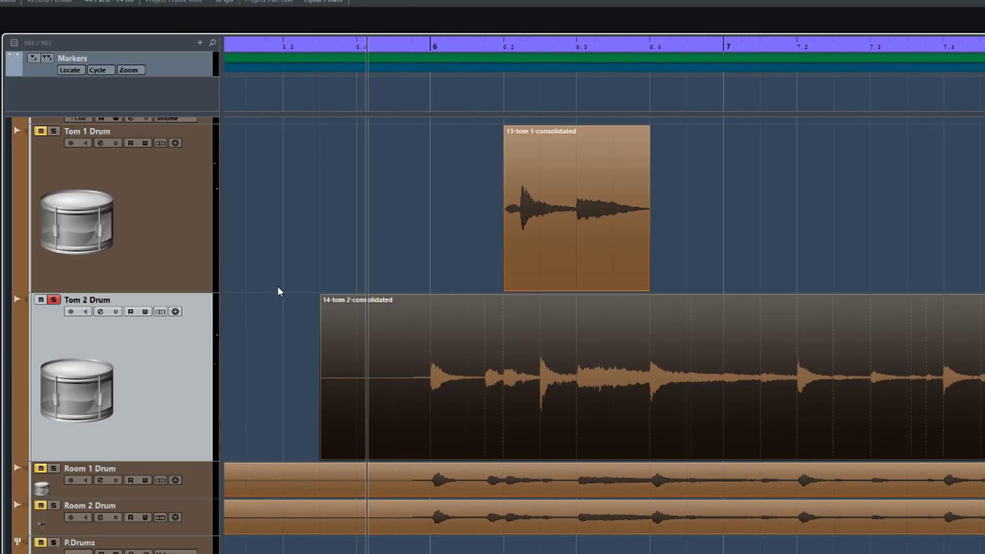
scroll(568, 433, "down", 3)
scroll(569, 433, "right", 2)
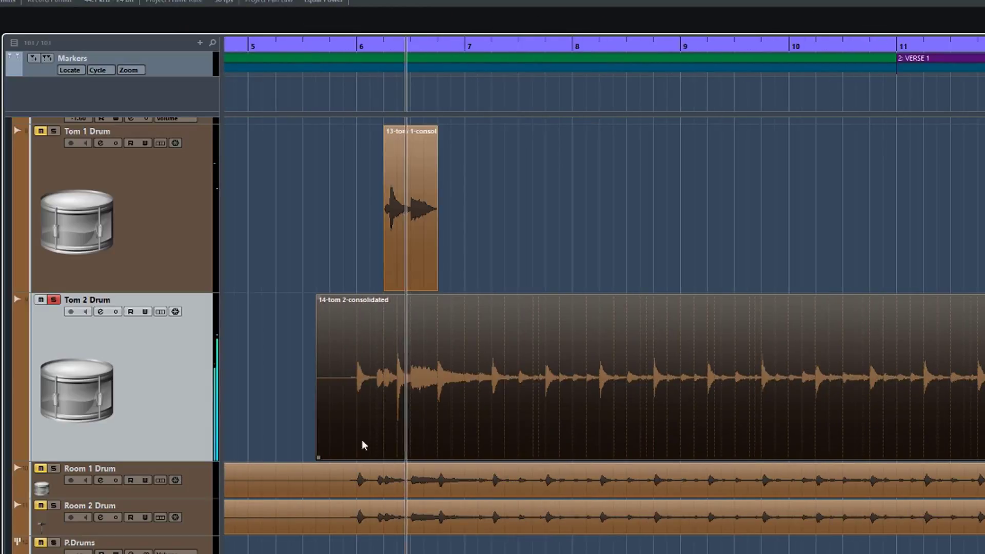
key("space")
left_click_drag(317, 457, 384, 431)
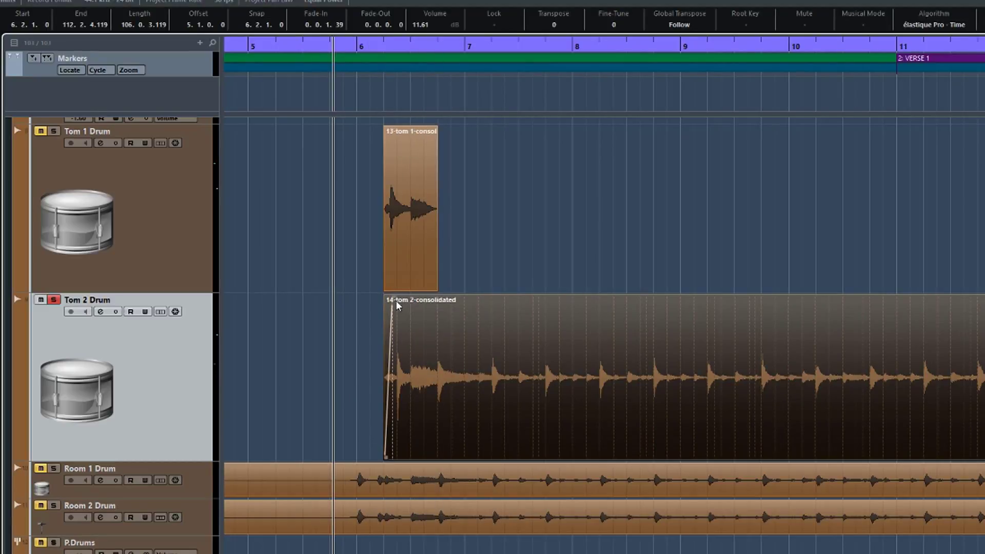
Audition the Intro fill on Tom 2, split the event at 6.4.2.119 and fade out the first piece over 0.1.0.62.
key("space")
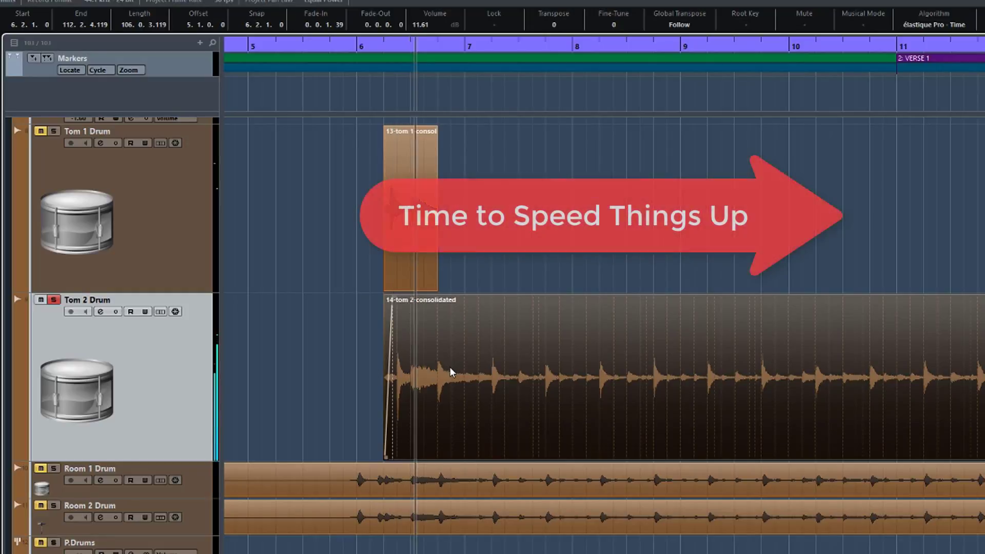
key("space")
key("3")
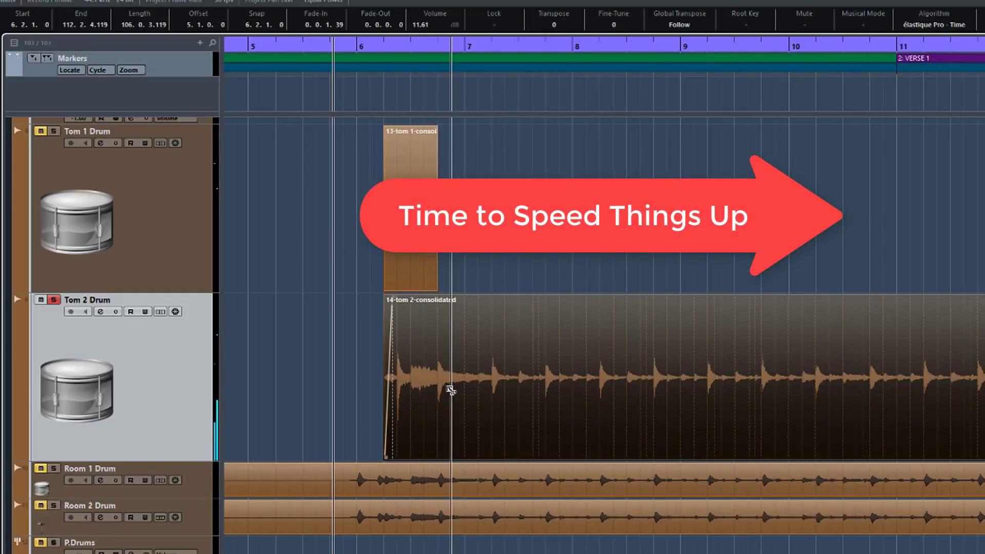
left_click(451, 390)
key("1")
left_click_drag(450, 297, 421, 299)
key("g")
key("g")
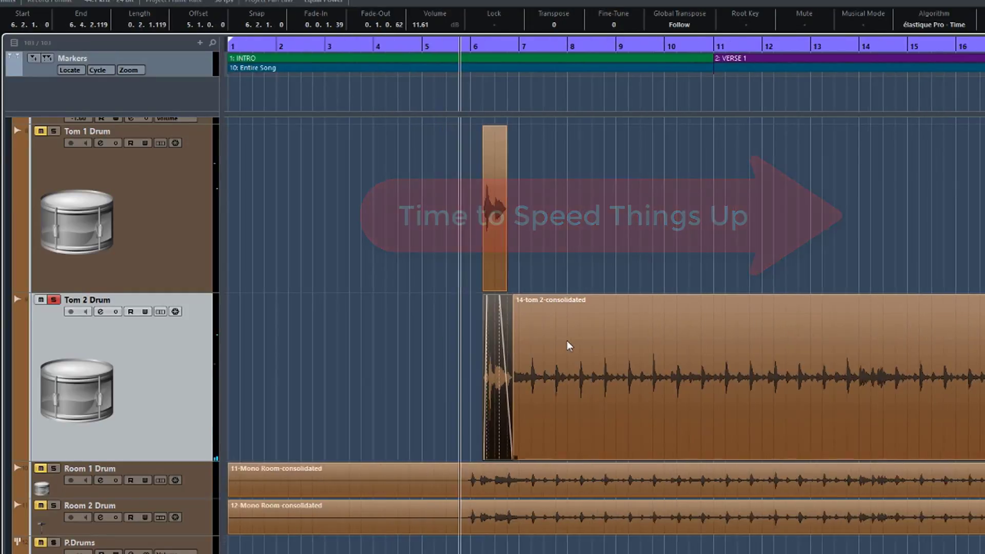
Trim the start of the remaining Tom 2 event past Verse 1 to just after bar 23, checking the removed stretch for hits.
scroll(567, 340, "right", 2)
scroll(566, 340, "left", 1)
scroll(566, 340, "down", 1)
left_click(658, 106)
key("space")
left_click_drag(391, 457, 715, 404)
scroll(714, 404, "right", 5)
left_click(560, 100)
left_click_drag(310, 456, 647, 416)
scroll(638, 300, "right", 5)
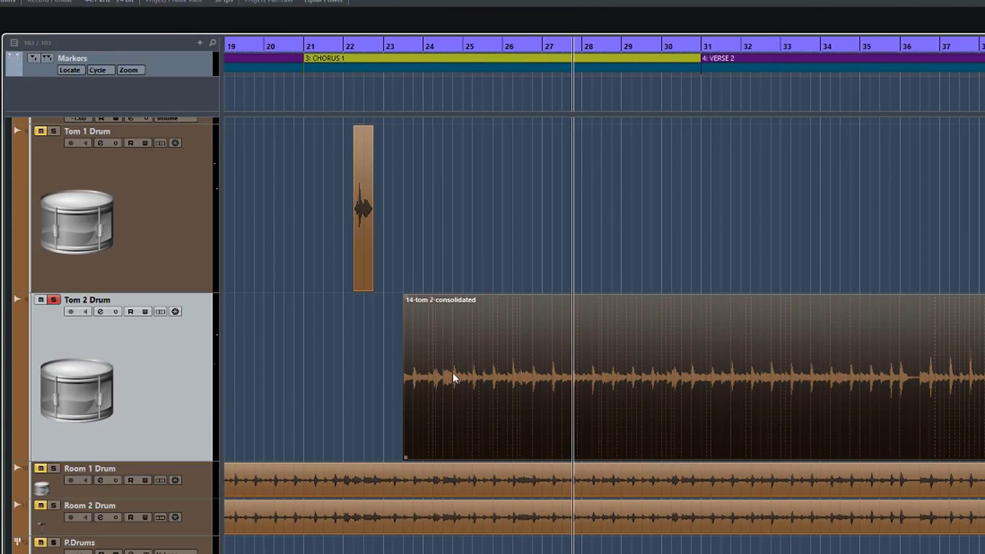
Trim the Tom 2 event to the fill at bar 40, add a fade-in, and split it after the fill.
left_click_drag(406, 457, 936, 388)
left_click(864, 107)
scroll(607, 402, "right", 5)
left_click_drag(519, 457, 784, 409)
scroll(586, 450, "up", 3)
left_click_drag(788, 298, 828, 297)
left_click(854, 304, "alt")
Trim the start of the remaining Tom 2 event through Chorus 2 and the Bridge to 66.3.4.119 in Verse 3.
scroll(685, 295, "right", 5)
left_click_drag(455, 457, 867, 390)
scroll(840, 383, "down", 4)
left_click_drag(526, 452, 668, 417)
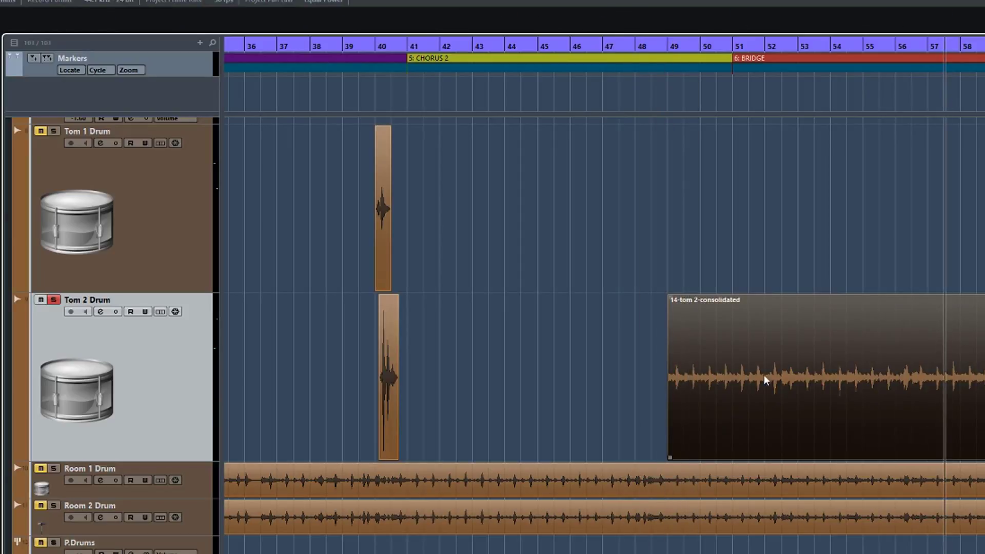
scroll(615, 354, "right", 11)
scroll(466, 331, "left", 6)
left_click_drag(267, 455, 710, 401)
left_click(820, 173)
left_click_drag(712, 456, 847, 422)
scroll(848, 421, "right", 5)
scroll(841, 359, "right", 3)
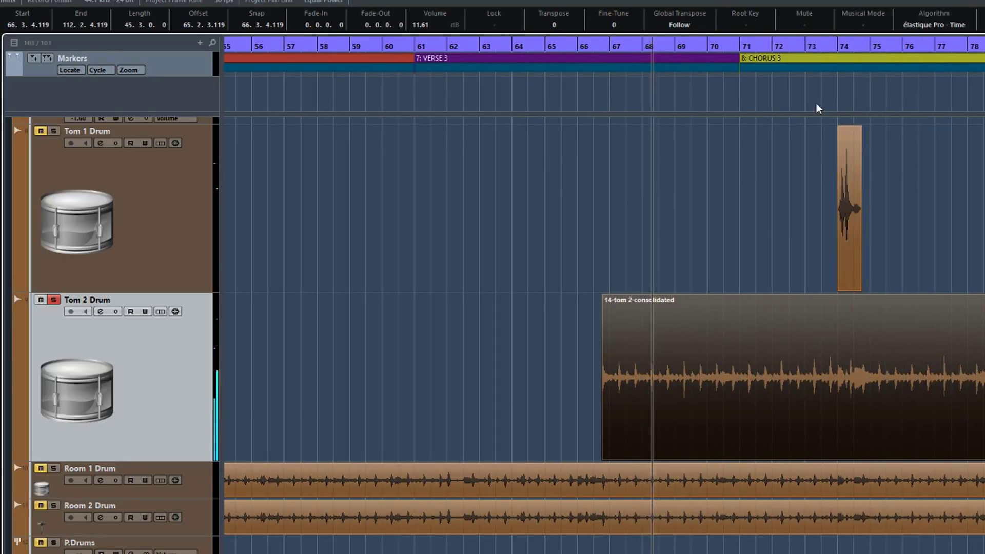
Isolate the Chorus 3 Tom 2 fill from 74.1.3.0 to 74.4.4.119 with a 0.0.3.28 fade-in and a 0.1.1.81 fade-out.
left_click(819, 106)
left_click_drag(604, 455, 845, 394)
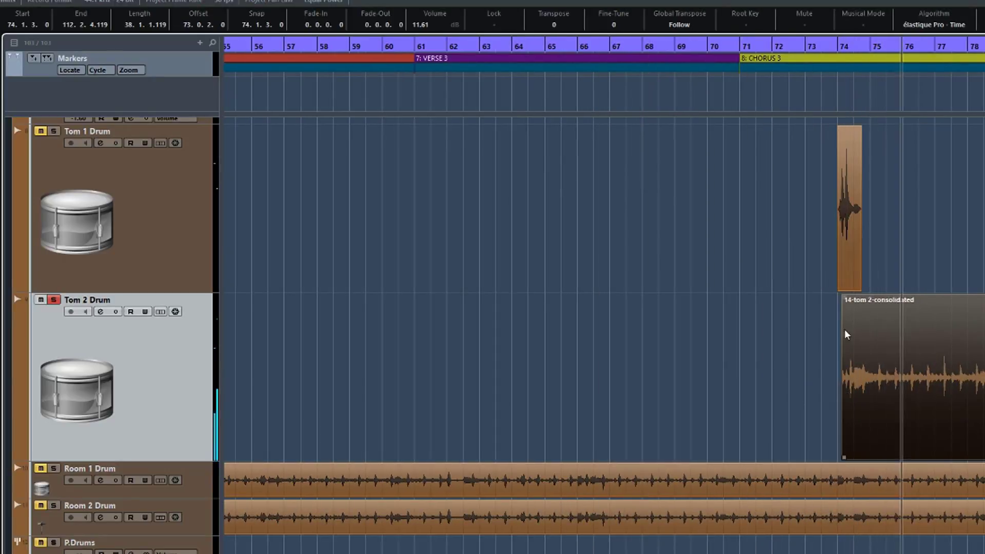
left_click_drag(843, 297, 849, 301)
scroll(849, 326, "up", 3)
left_click(920, 361, "alt")
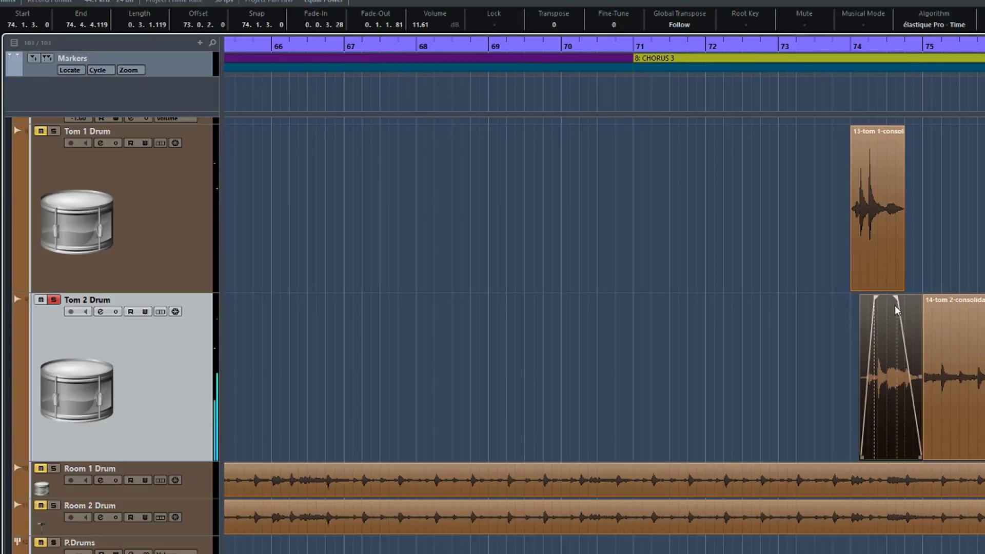
Trim the start of the remaining Tom 2 event past the Outro marker to 95.1.1.1, checking the removed stretch for hits.
scroll(894, 306, "right", 5)
scroll(730, 341, "down", 3)
left_click_drag(643, 460, 820, 409)
scroll(780, 361, "right", 5)
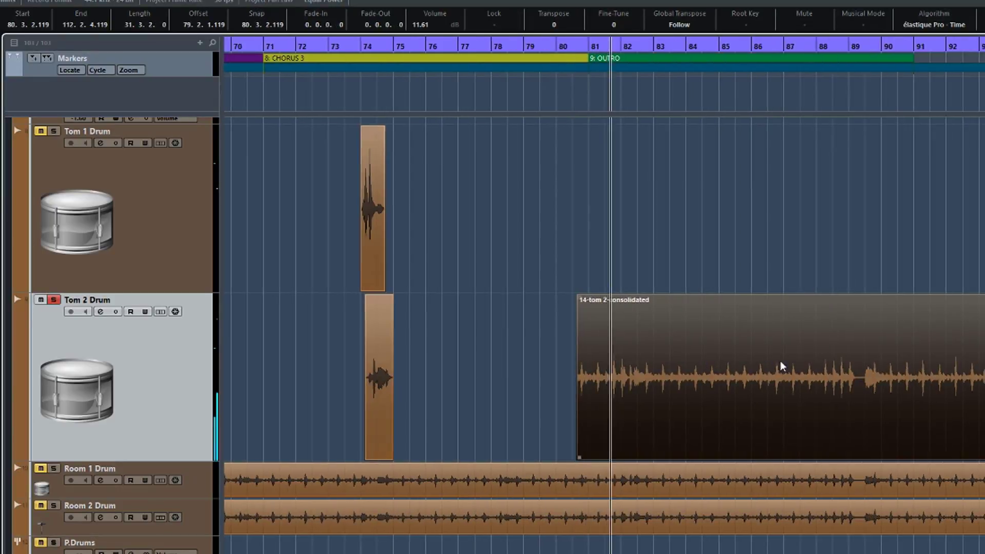
left_click(749, 103)
left_click_drag(496, 458, 789, 395)
scroll(815, 277, "right", 5)
left_click(771, 107)
left_click_drag(630, 457, 802, 427)
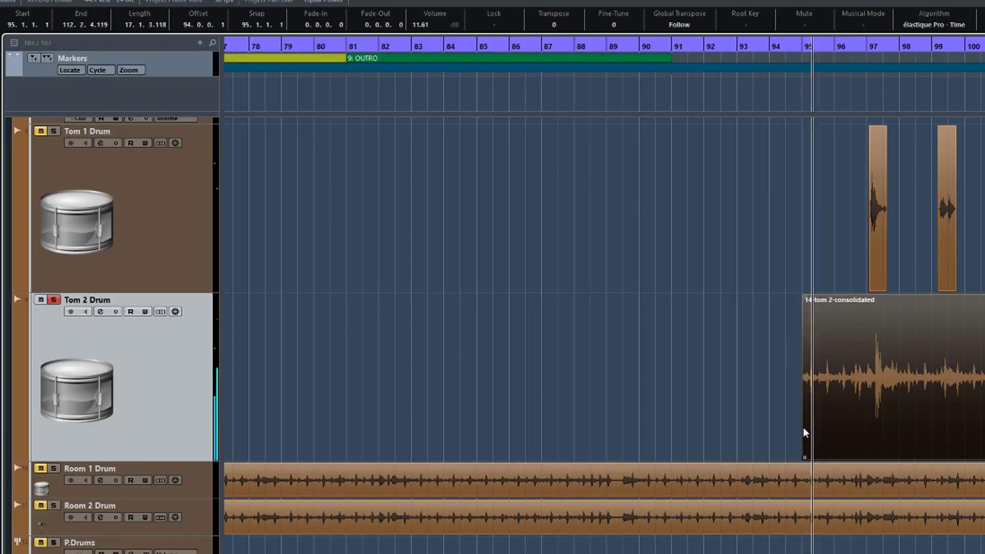
Start the Tom 2 fill at 97.1.3.0 with a 0.0.1.23 fade-in, then split the event after the fill and fade it out.
scroll(802, 427, "up", 3)
scroll(802, 428, "right", 3)
left_click_drag(558, 457, 733, 420)
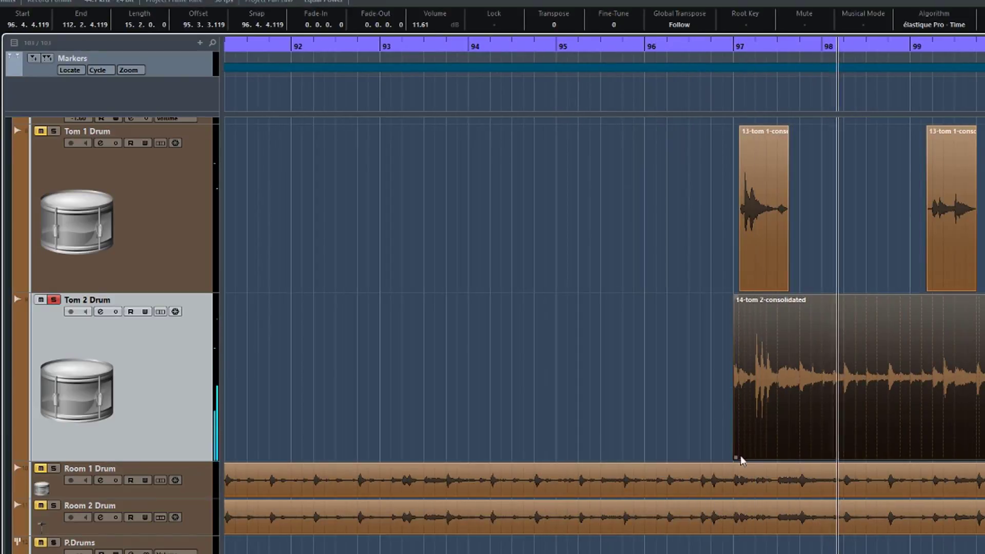
left_click_drag(737, 456, 744, 453)
left_click_drag(747, 297, 751, 299)
scroll(648, 373, "right", 3)
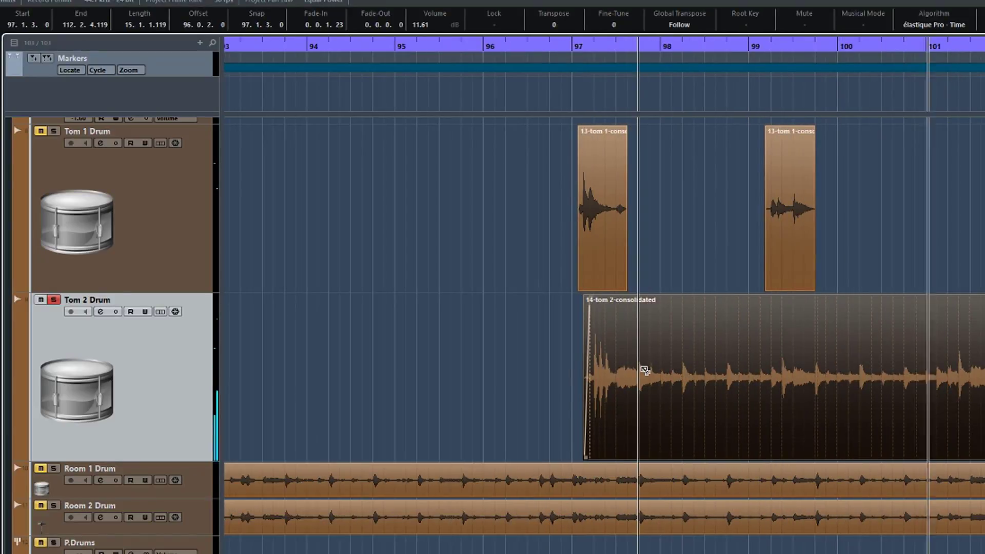
left_click(643, 370, "alt")
left_click_drag(636, 297, 621, 300)
Trim the start of the remaining Tom 2 event to the bar 99 fill at 99.1.4.119 and split it after the fill.
key("space")
left_click(630, 98)
key("space")
scroll(569, 307, "right", 3)
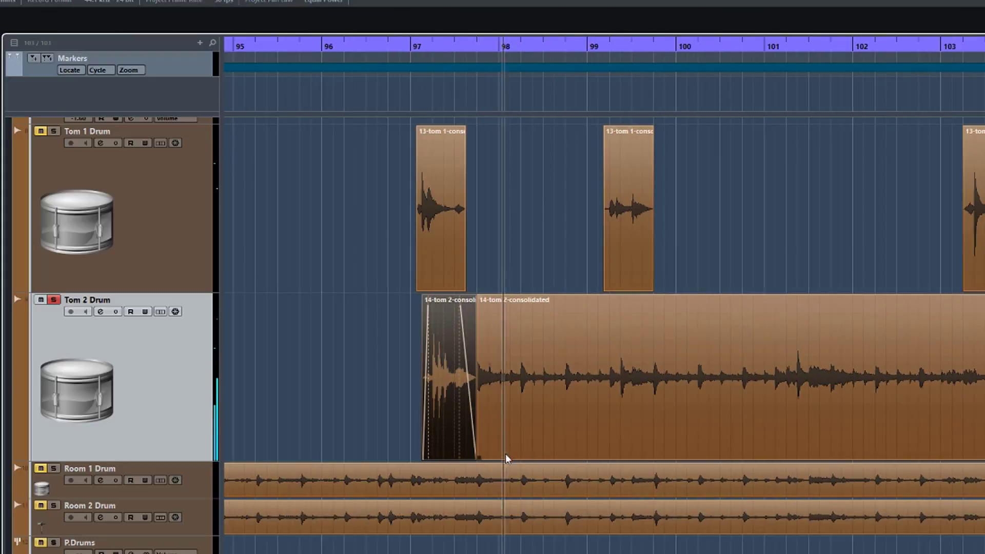
left_click_drag(479, 457, 612, 405)
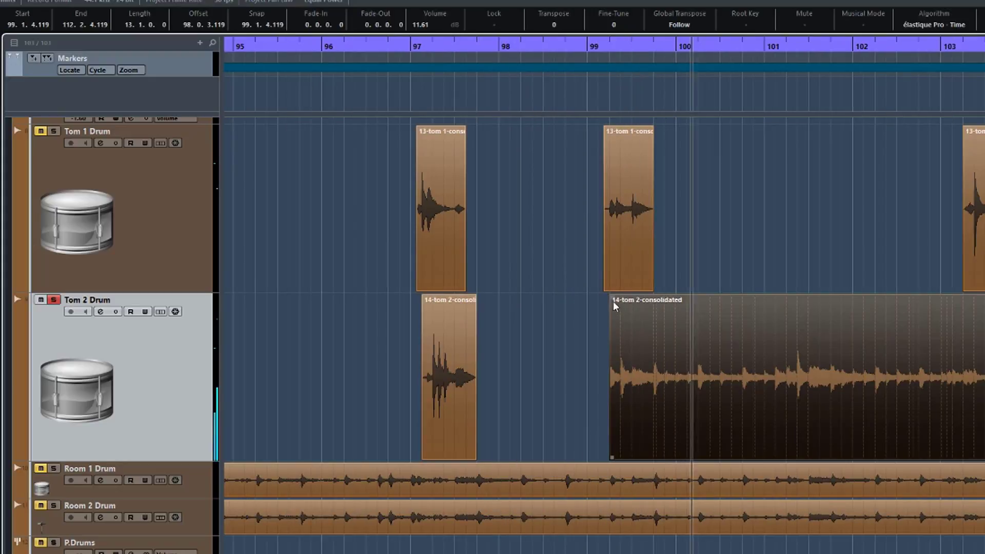
left_click(663, 359, "alt")
Isolate the Tom 2 fill from 101.2.1.0 to 101.4.2.119 with a 0.0.1.61 fade-in and a 0.0.3.16 fade-out.
left_click_drag(665, 430, 788, 431)
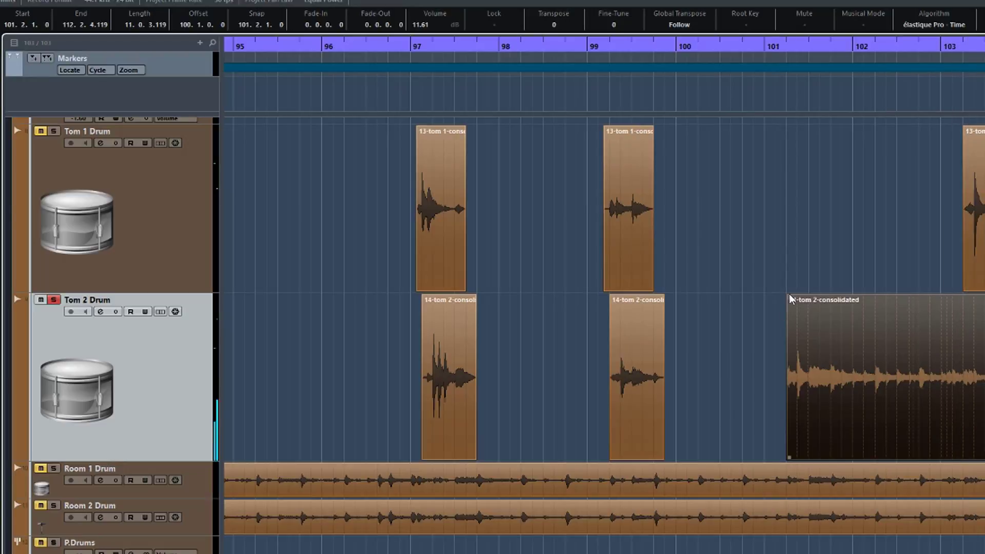
left_click(841, 331, "alt")
left_click_drag(840, 304, 825, 307)
scroll(820, 313, "right", 3)
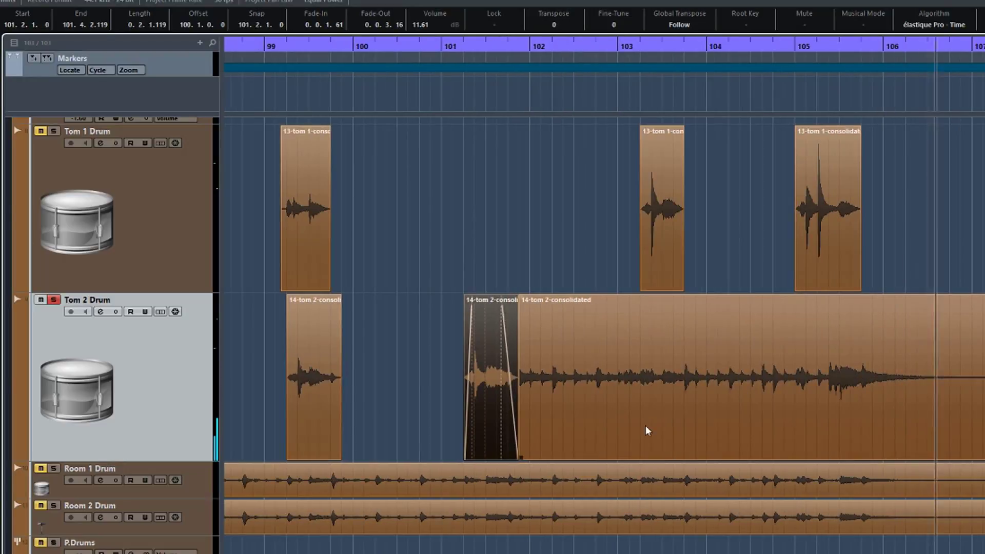
Start the final Tom 2 fill at 105.1.4.119, split and fade it out after its decay, and delete the rest of the event.
left_click_drag(519, 455, 819, 458)
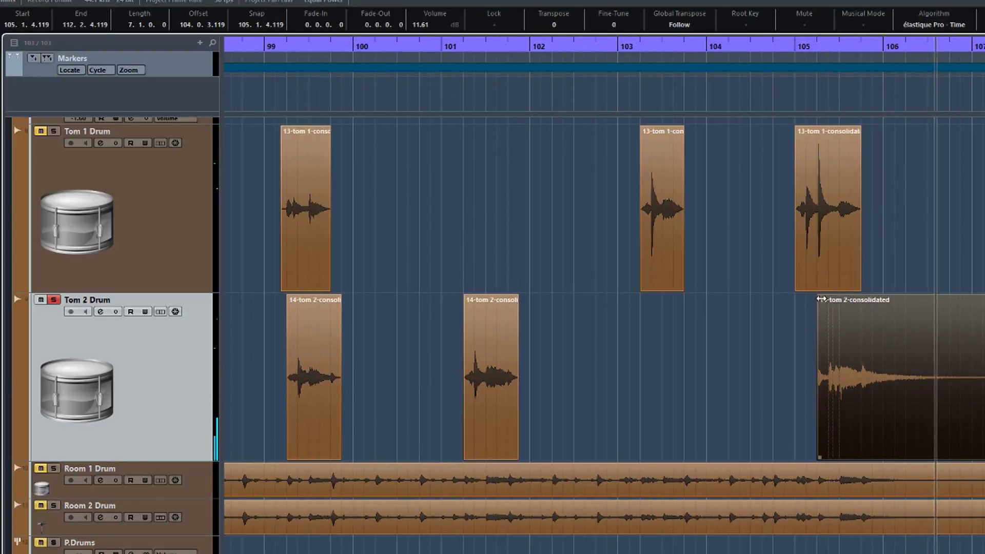
left_click(938, 339, "alt")
left_click_drag(935, 303, 891, 308)
scroll(869, 321, "right", 3)
left_click(849, 343)
key("Delete")
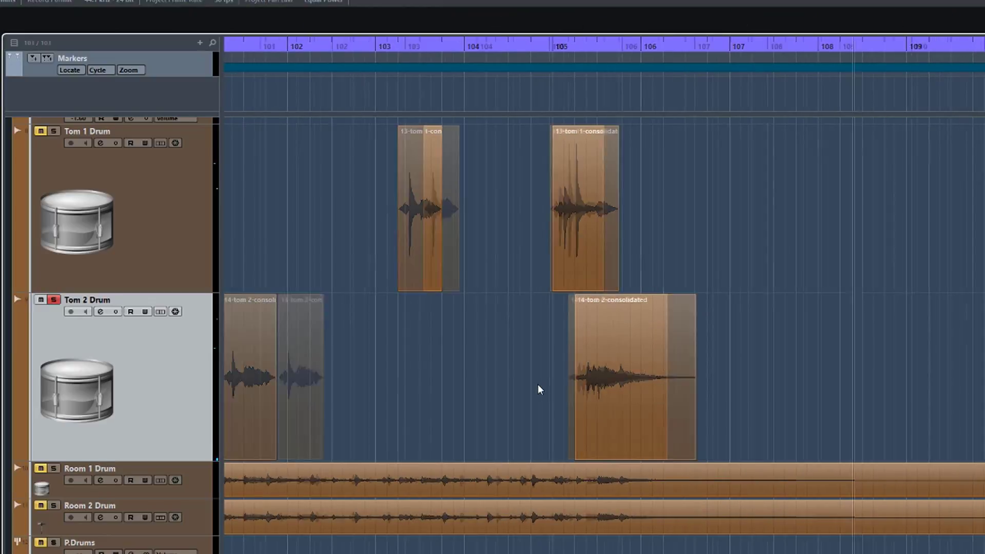
Solo Tom 1 together with Tom 2 and audition the edited tom hits in the Intro from bar 5.
scroll(537, 383, "down", 7)
scroll(537, 384, "left", 6)
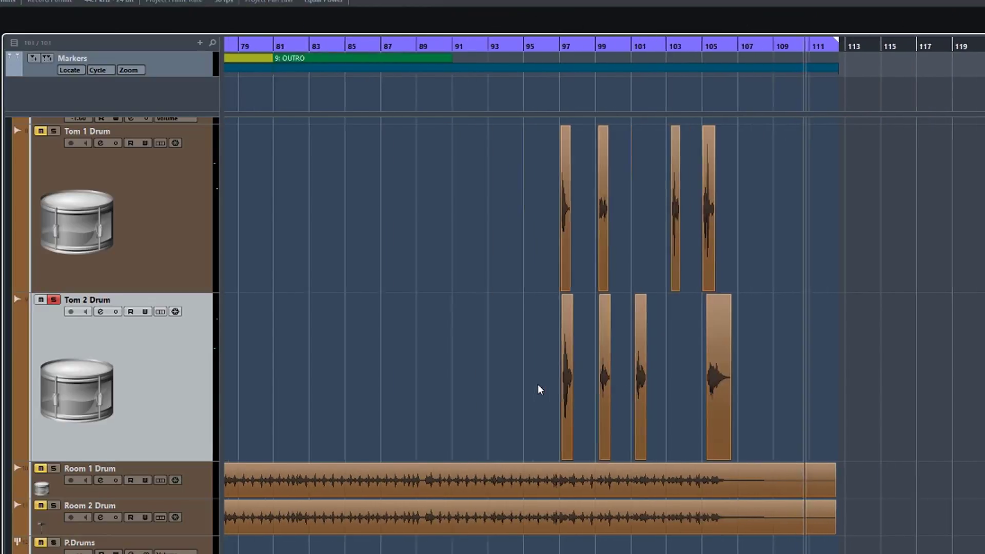
scroll(538, 385, "left", 8)
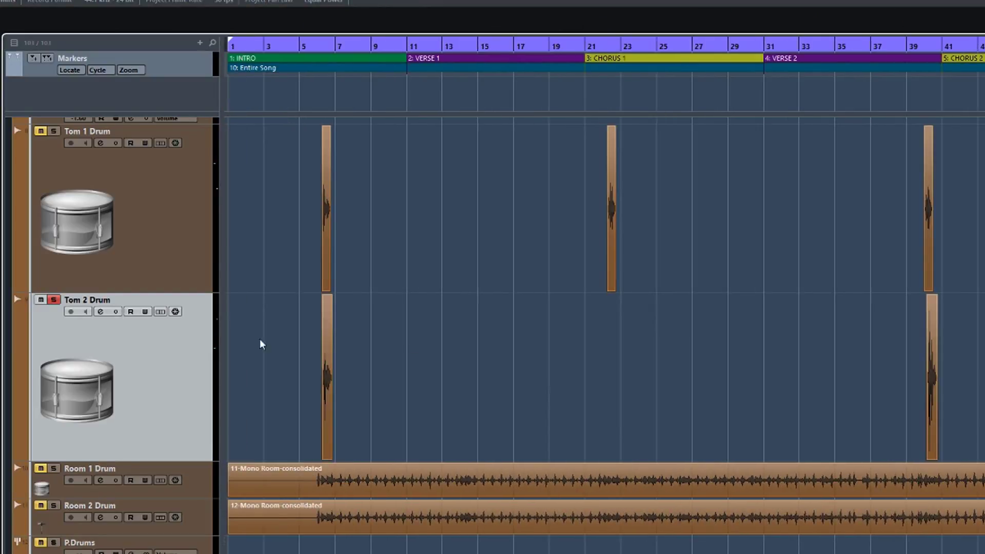
left_click(53, 131)
left_click(304, 102)
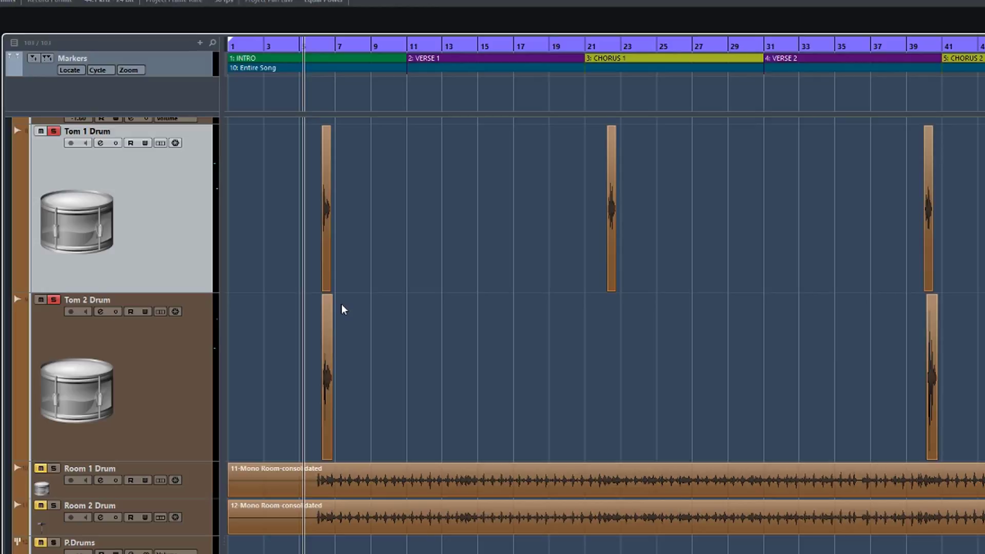
key("space")
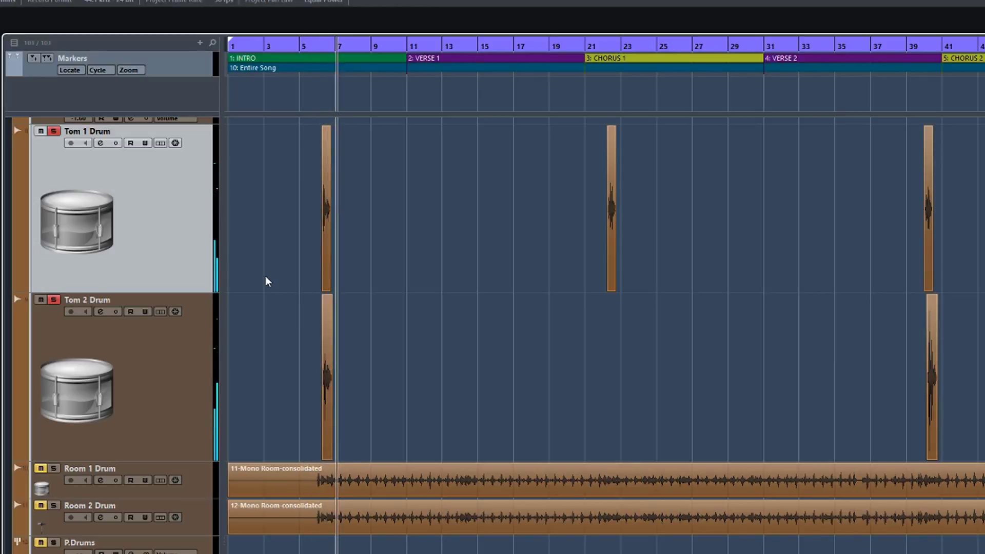
key("space")
Turn off solo on both tom tracks and reduce the height of the Tom 1 track.
left_click(52, 300)
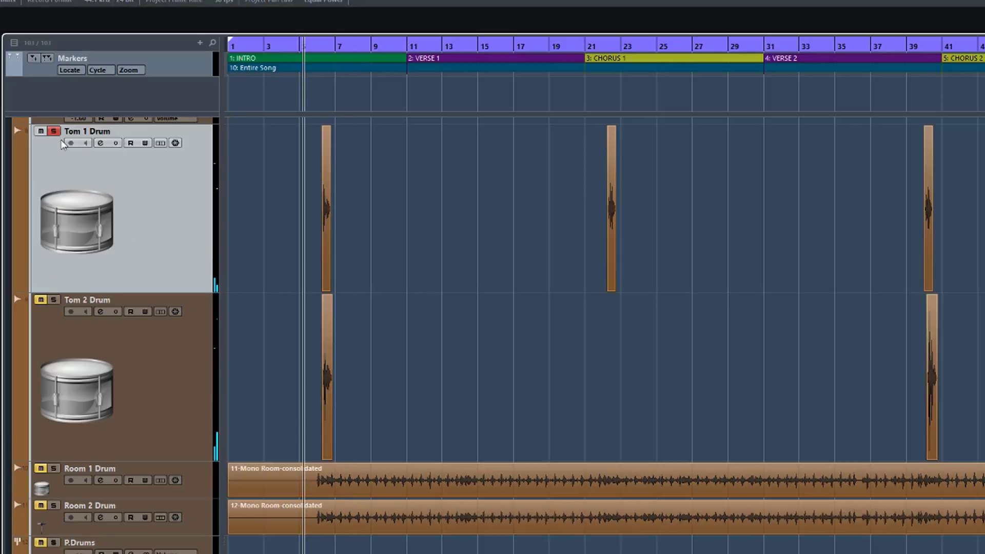
left_click_drag(137, 292, 149, 213)
scroll(267, 234, "up", 5)
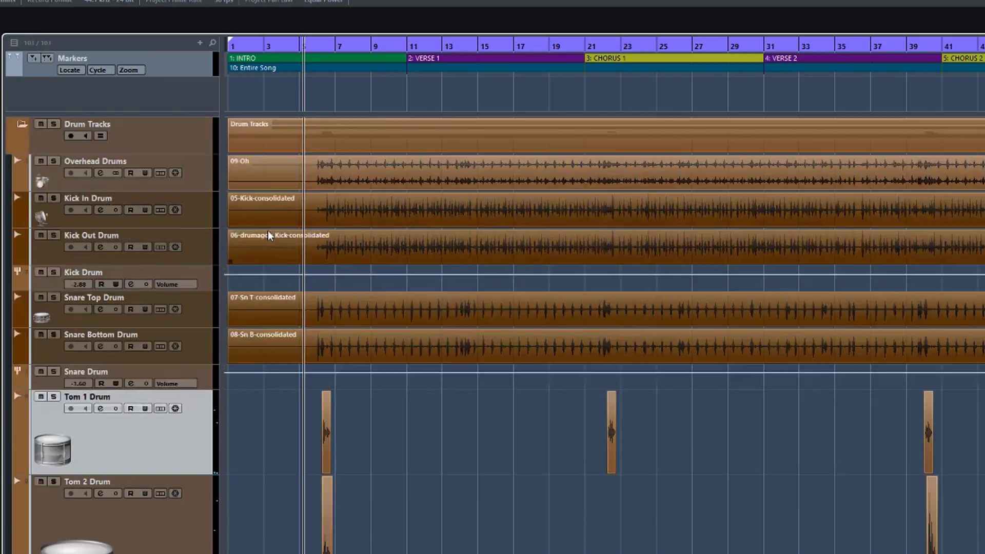
Solo the whole Drum Tracks folder and play the full kit through the Intro tom fill.
left_click(53, 123)
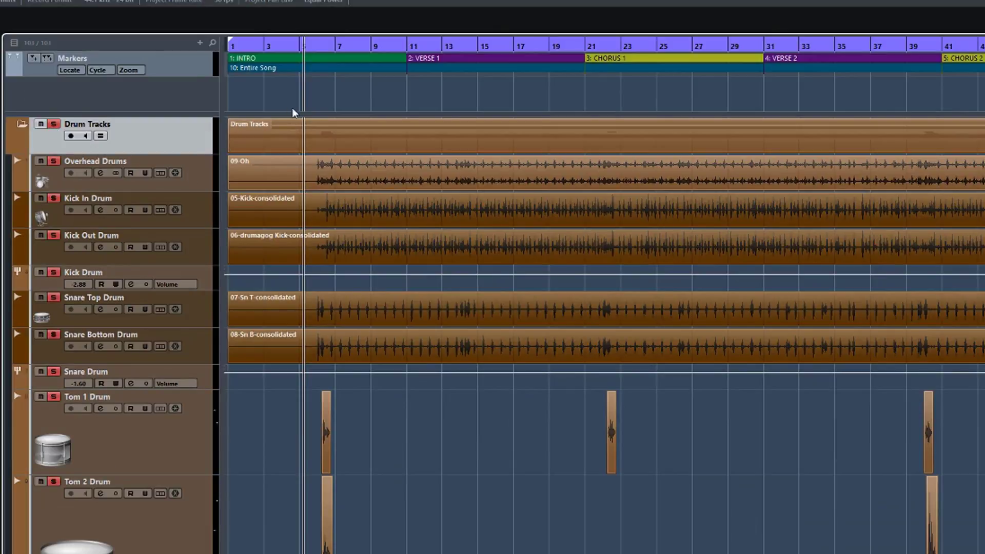
key("space")
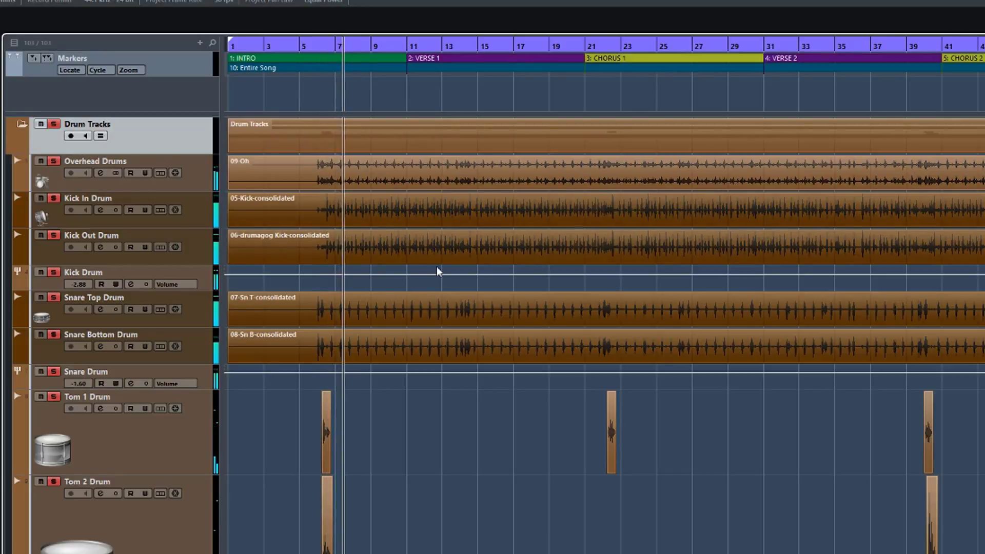
scroll(436, 267, "right", 2)
scroll(437, 269, "down", 2)
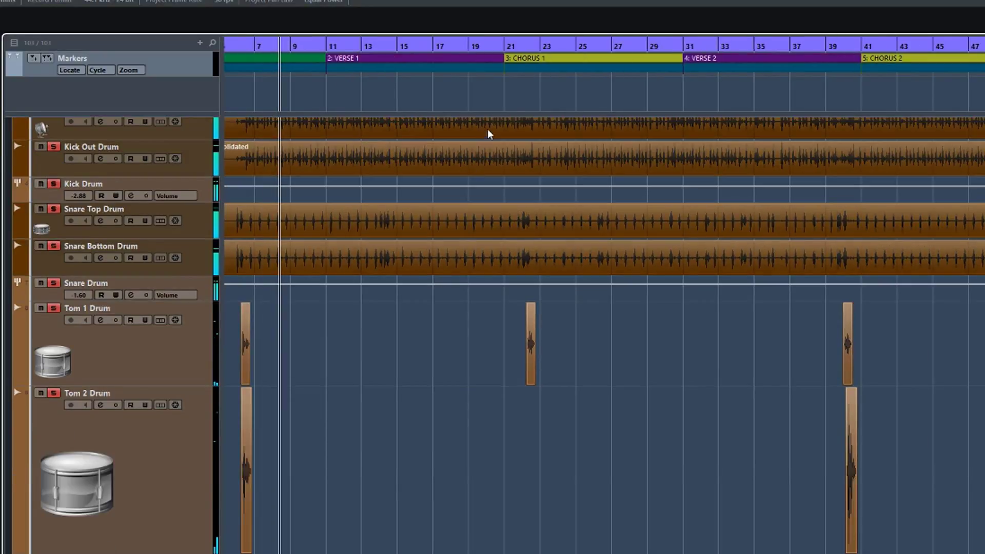
Audition the edited tom fills within the full kit at the start of Chorus 1 and the end of Verse 2.
left_click(512, 98)
scroll(483, 269, "down", 2)
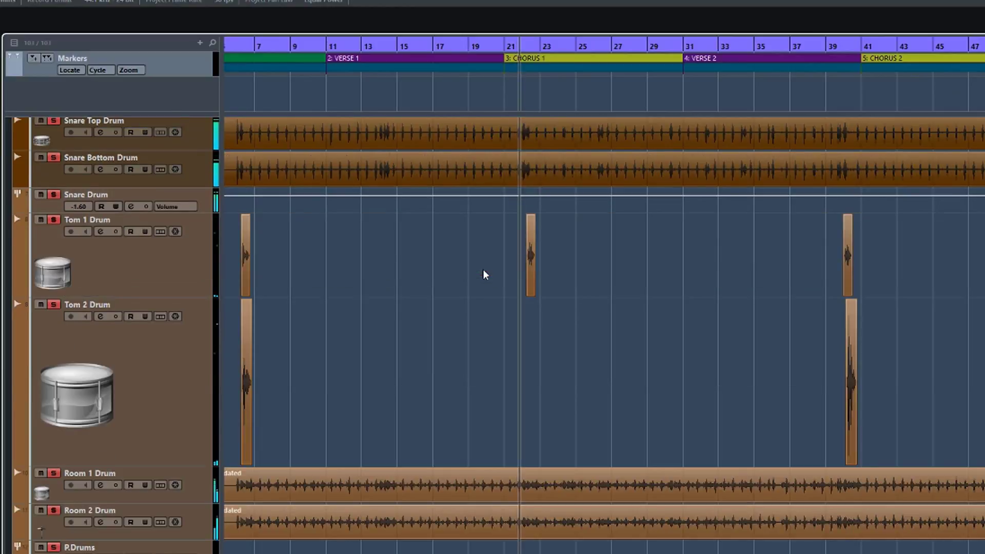
scroll(483, 269, "up", 2)
scroll(483, 269, "right", 4)
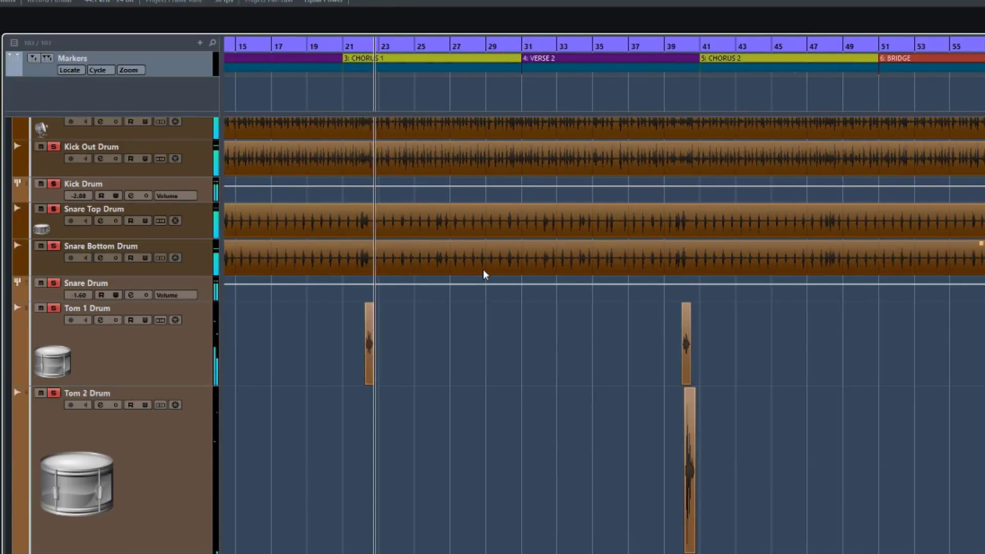
left_click(661, 99)
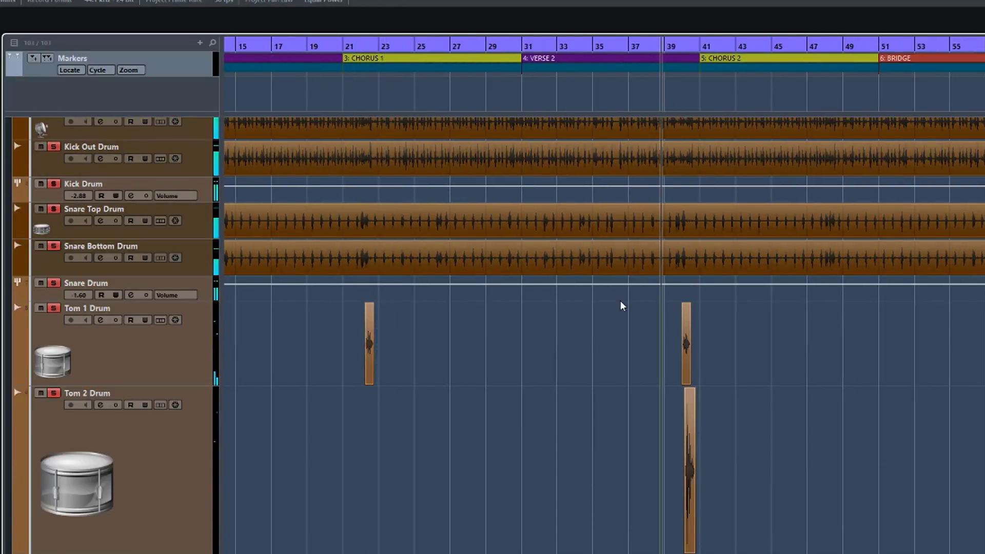
scroll(620, 305, "right", 4)
scroll(620, 306, "down", 2)
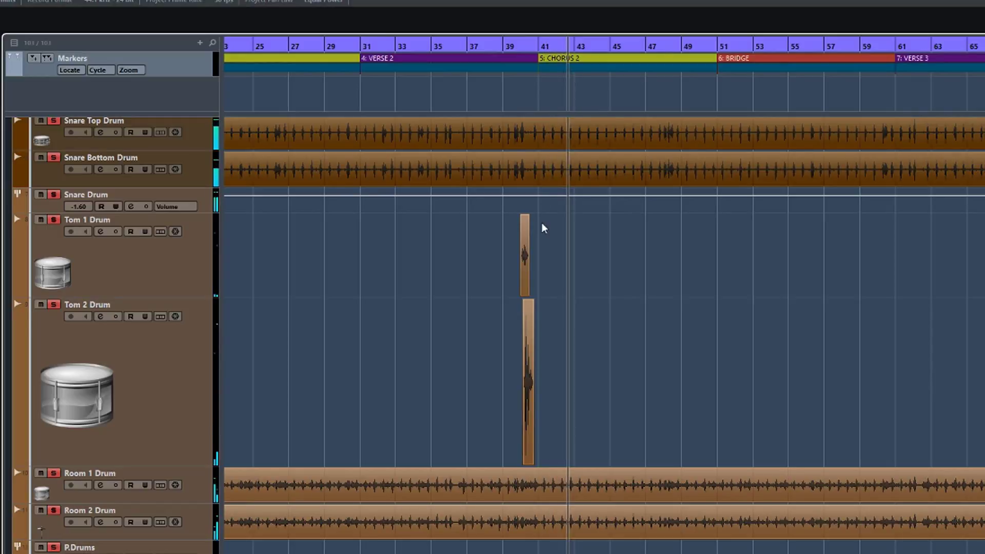
Extend the Tom 1 and Tom 2 events at the end of Verse 2 to about bar 63 and play the kit from just before bar 40.
left_click(530, 294)
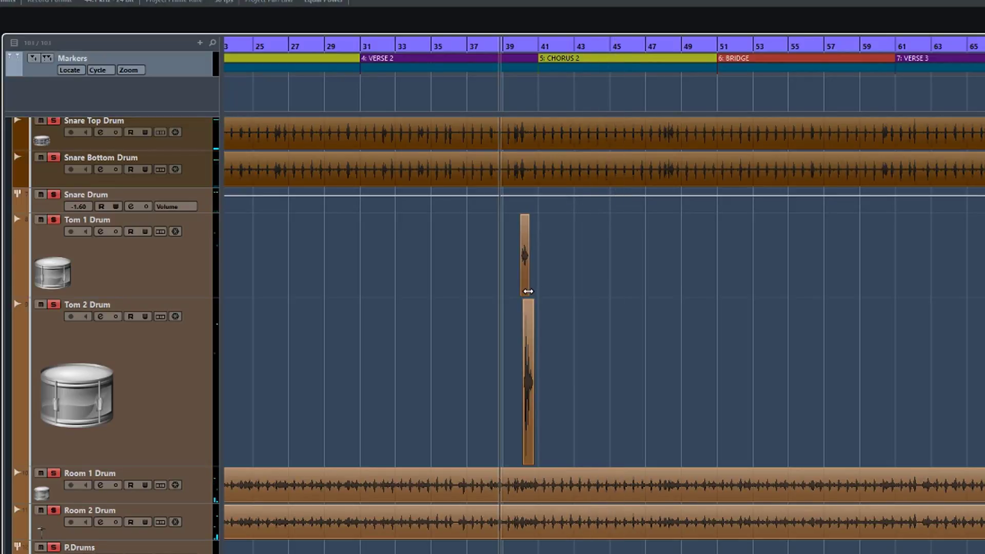
left_click_drag(530, 294, 936, 293)
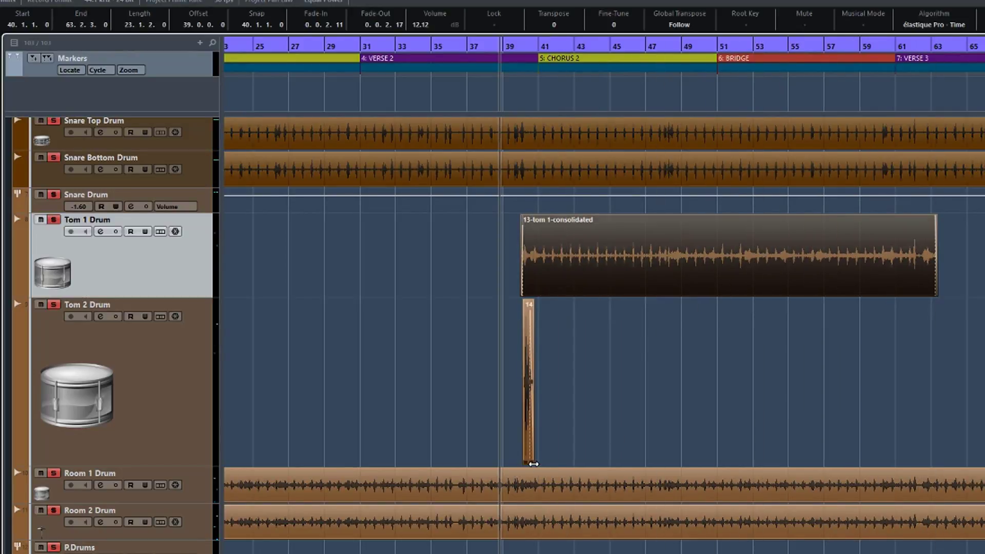
left_click_drag(530, 464, 938, 416)
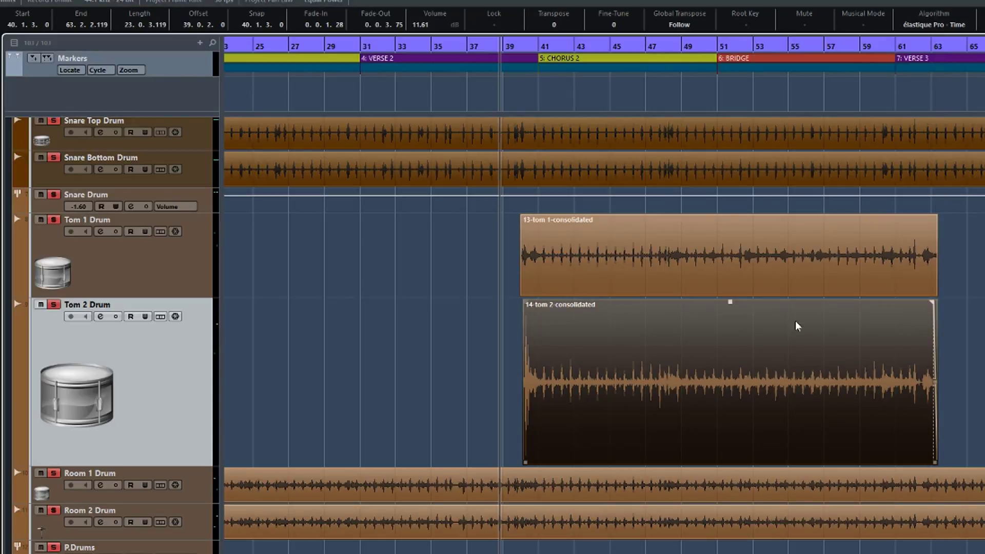
left_click(517, 99)
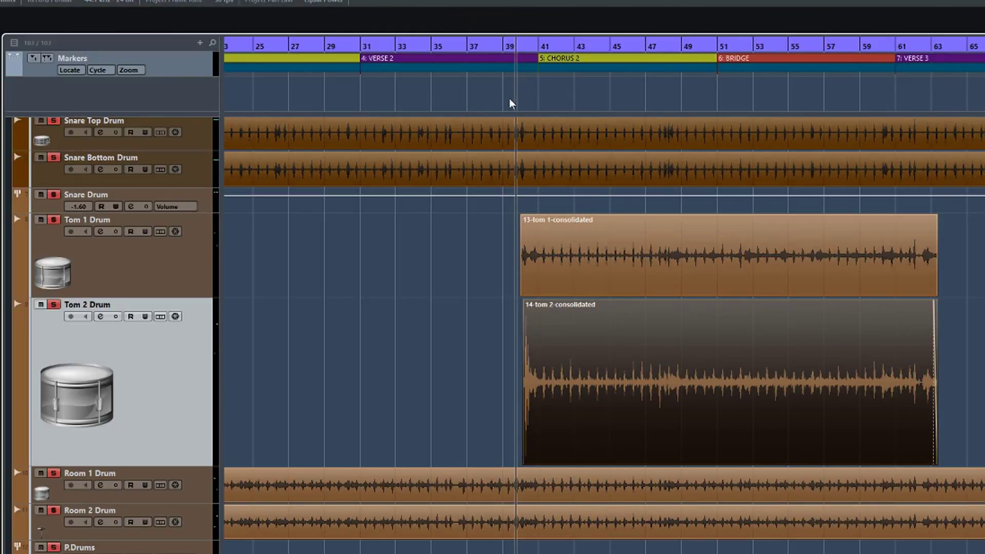
key("space")
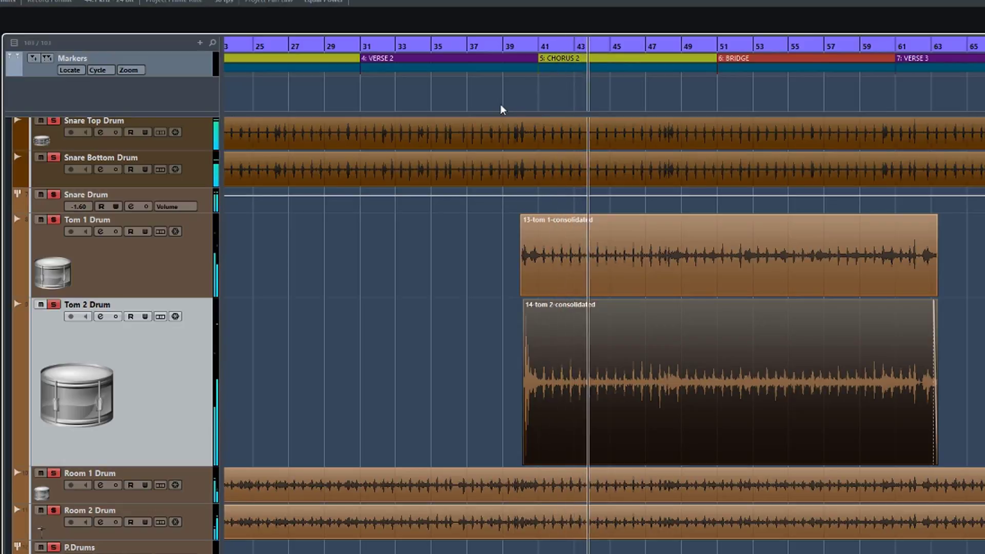
Compare the kit with and without tom bleed during playback by undoing and redoing both event extensions, finishing with the trimmed events.
key("ctrl+z")
key("ctrl+z")
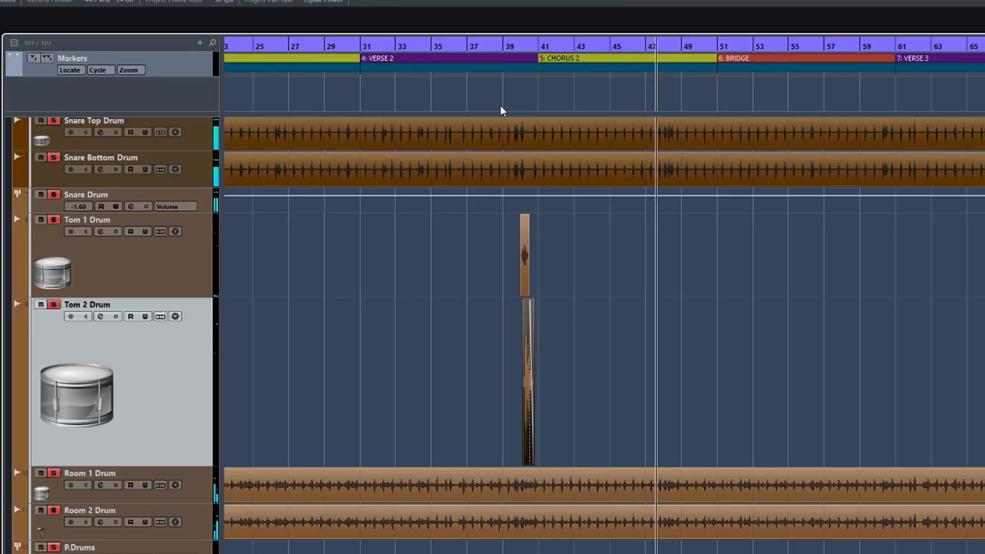
key("ctrl+shift+z")
key("ctrl+shift+z")
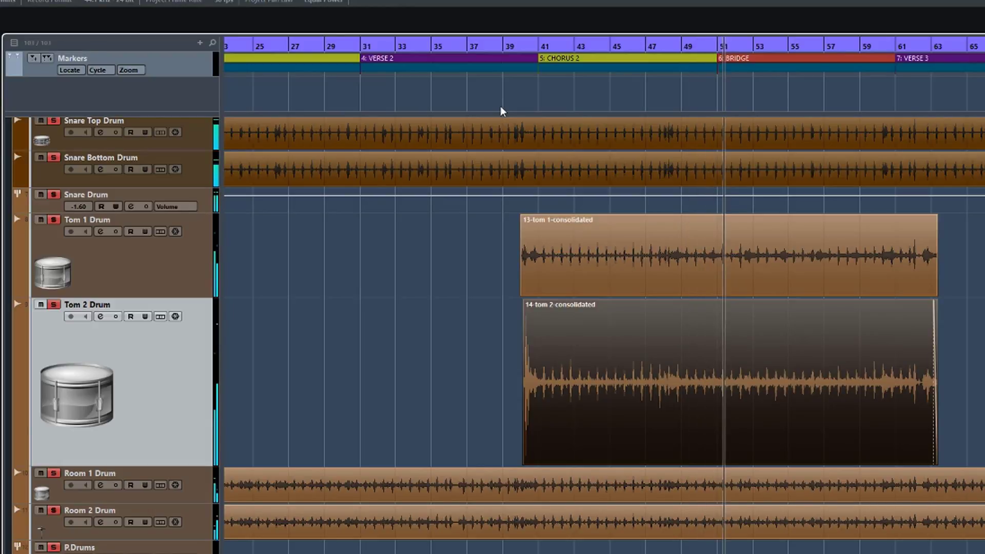
key("ctrl+z")
key("ctrl+z")
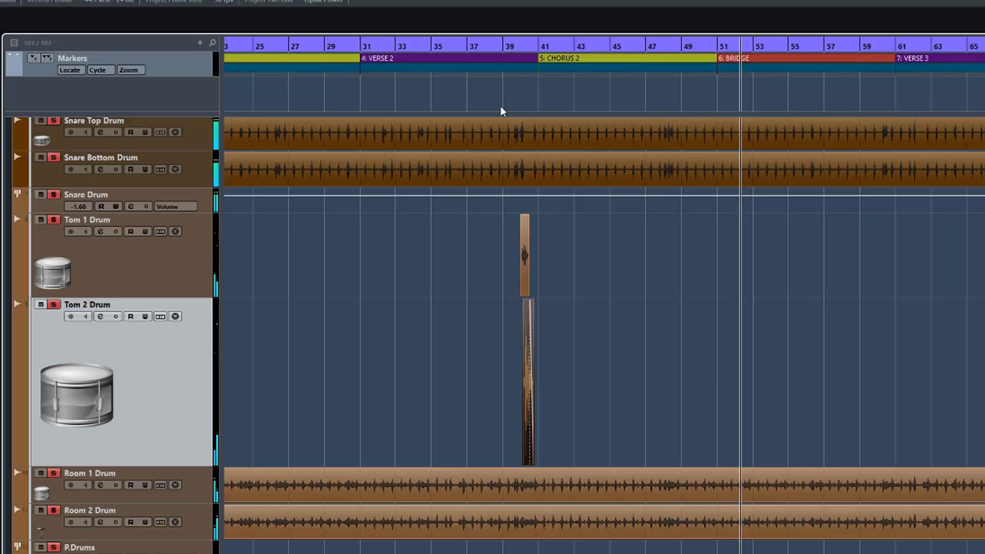
key("space")
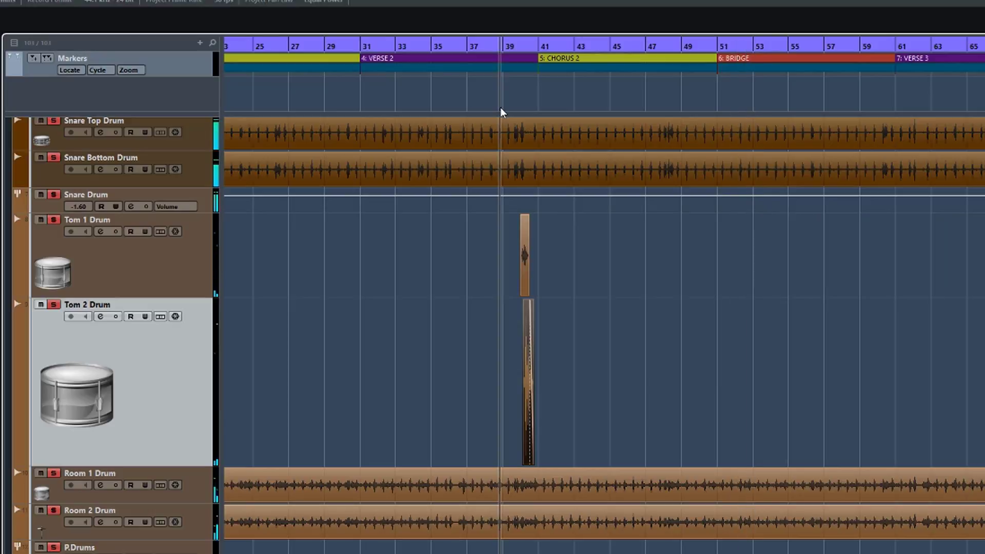